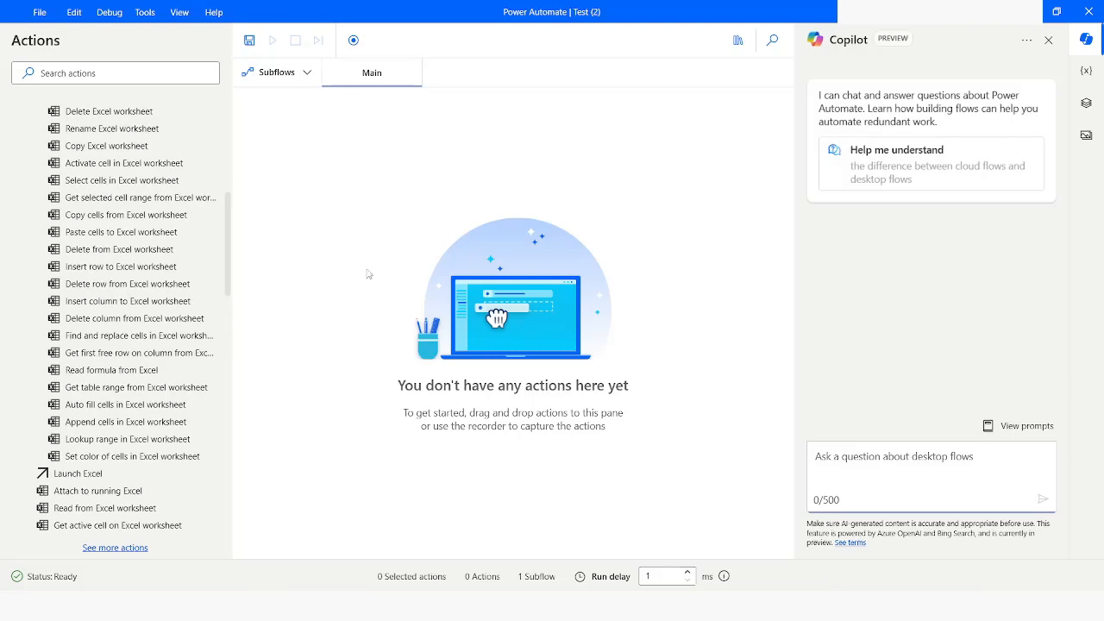
Step: Look through the Excel actions, switch to the challenge workbook in Excel and examine the contact table's headers and rows
scroll(108, 332, up, 3)
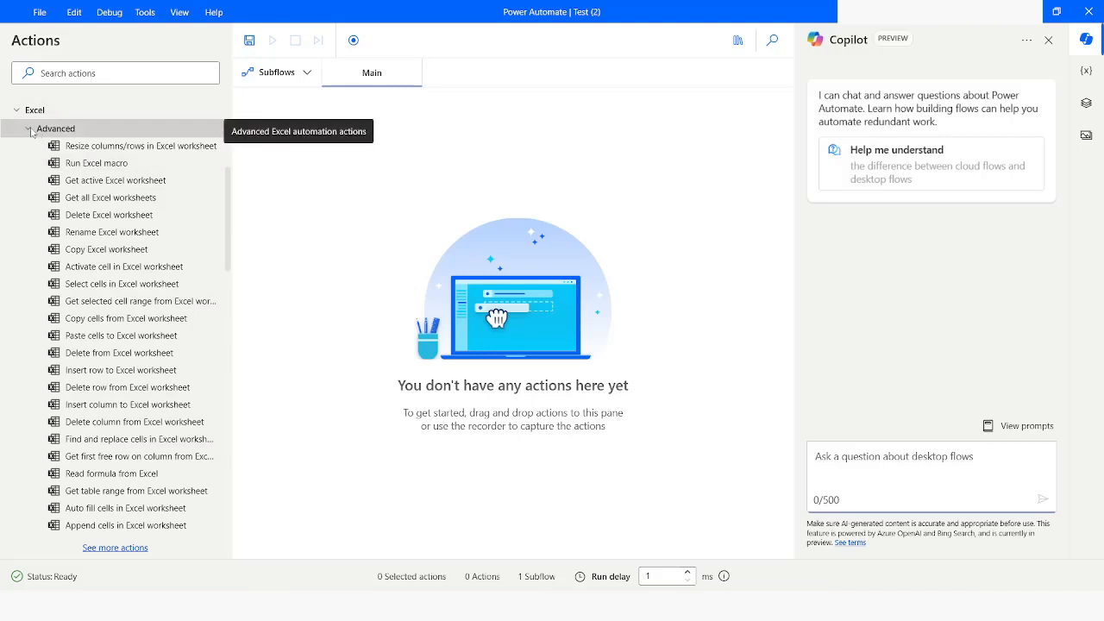
scroll(113, 357, down, 2)
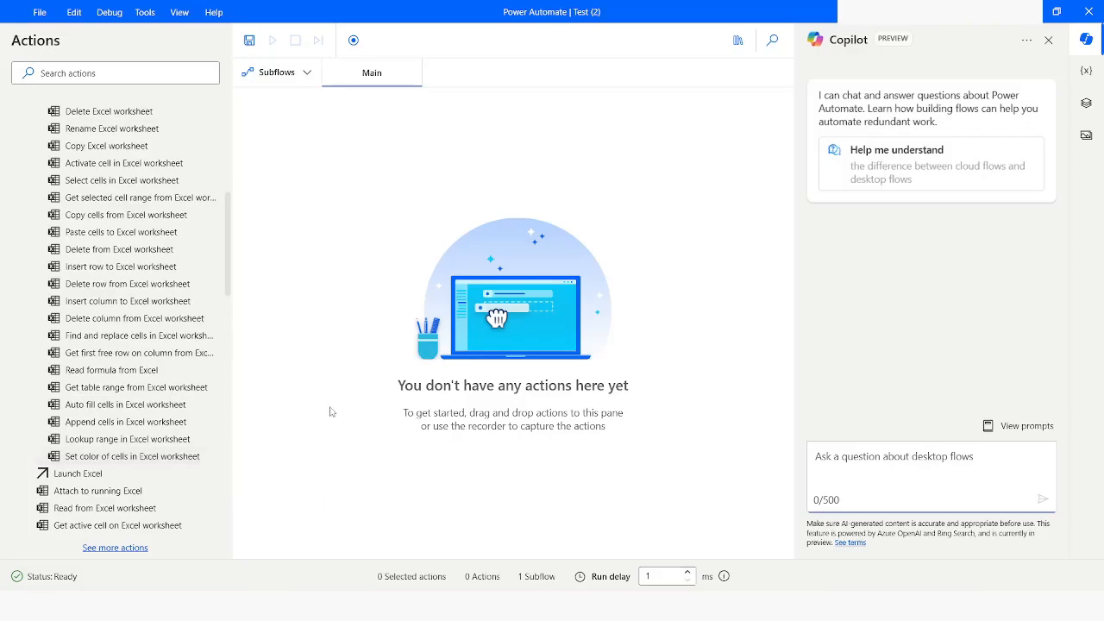
key(alt+Tab)
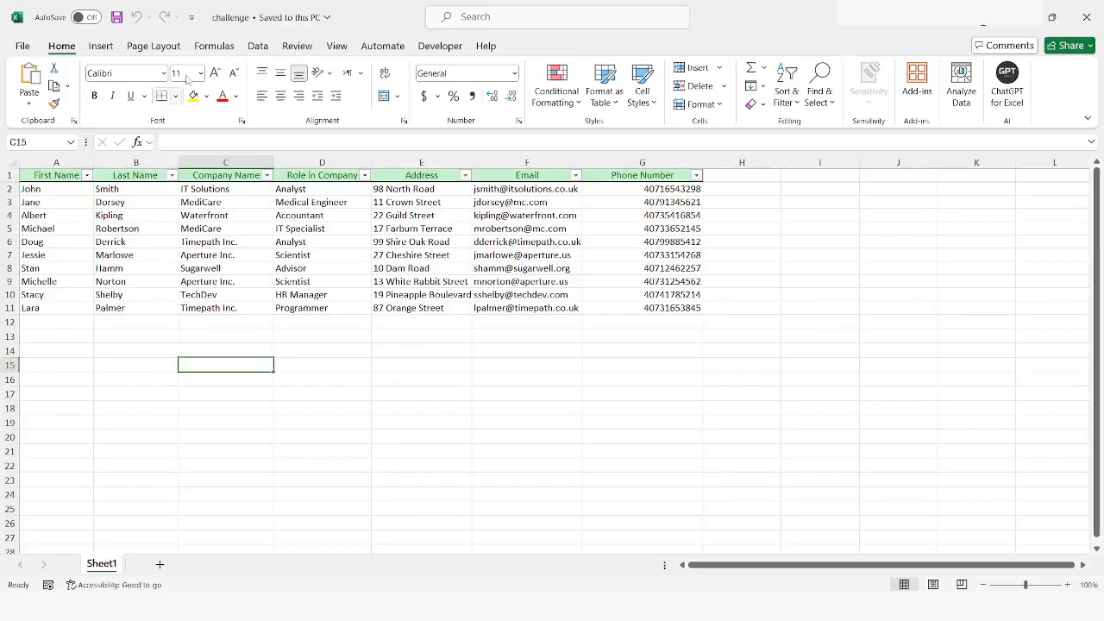
click(89, 215)
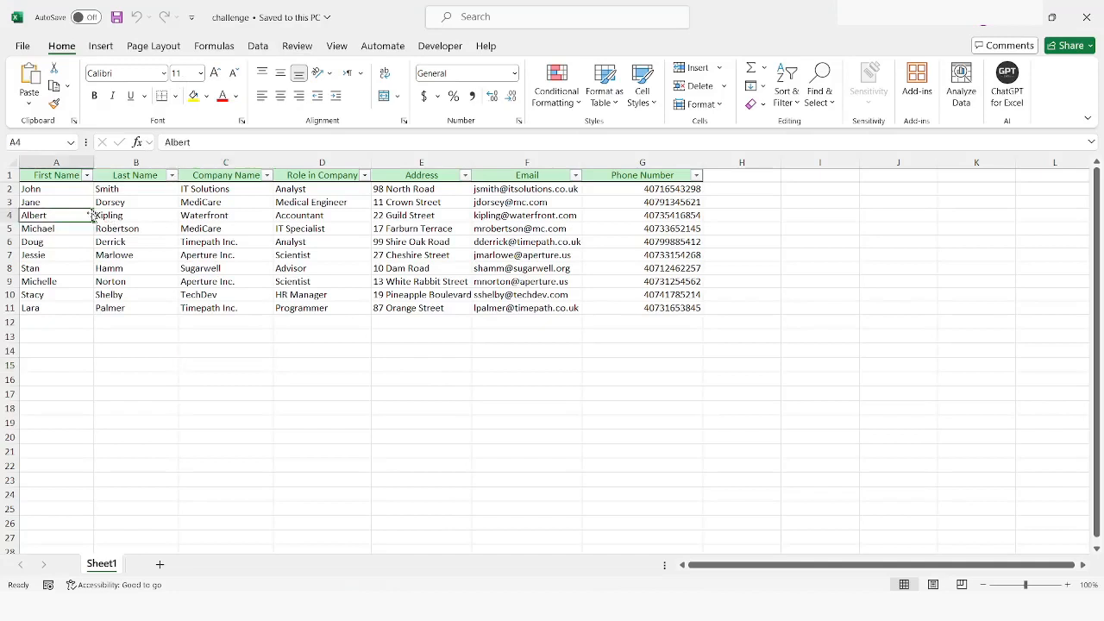
click(53, 189)
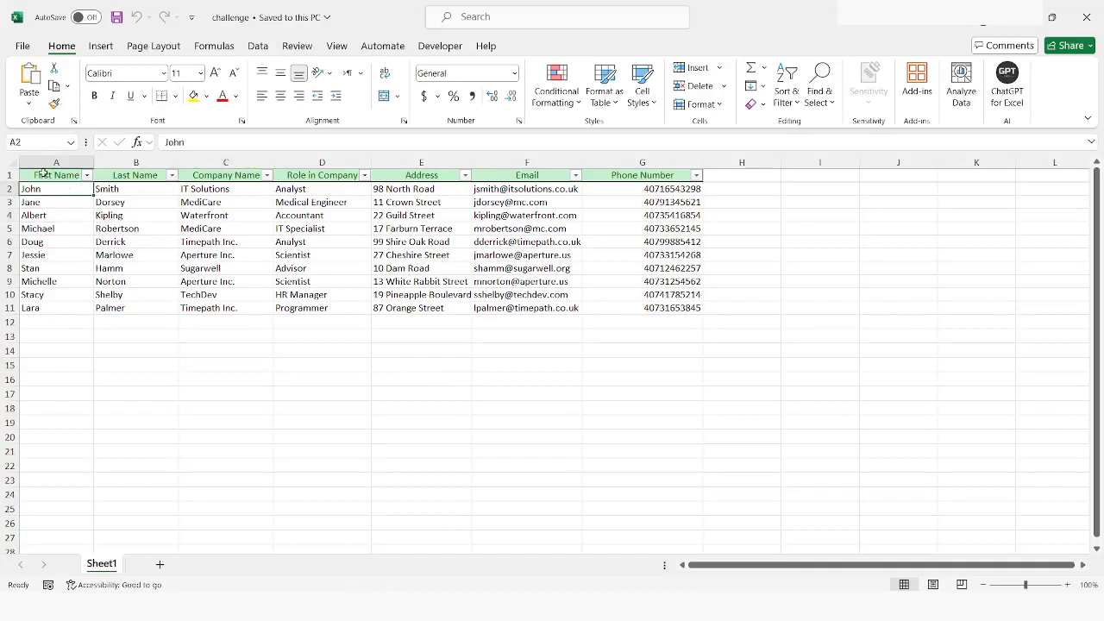
drag(43, 172, 628, 304)
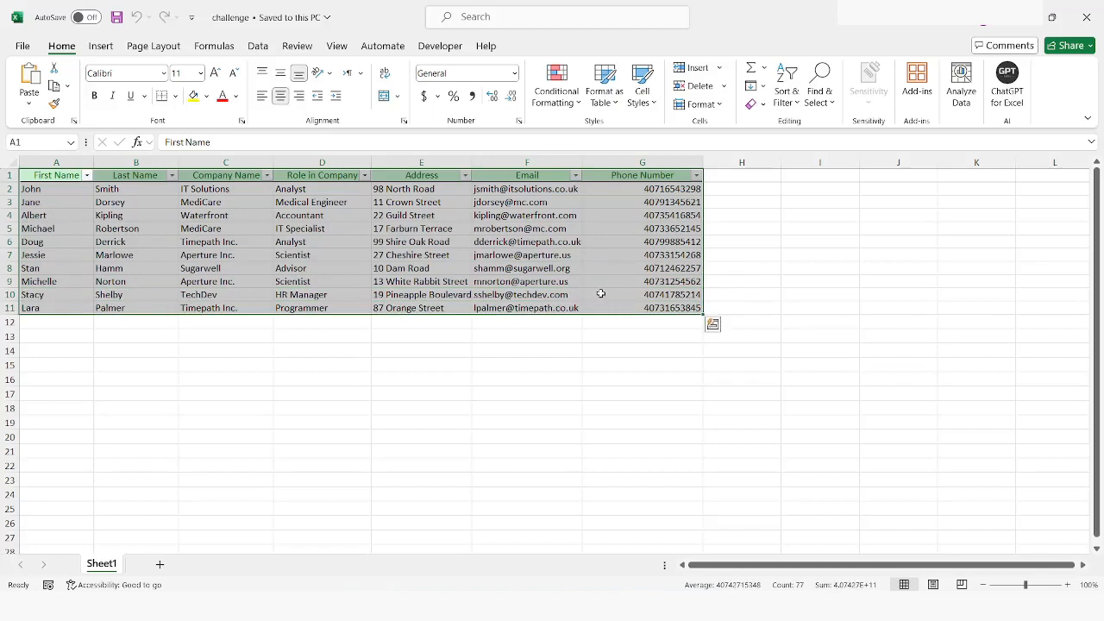
click(425, 228)
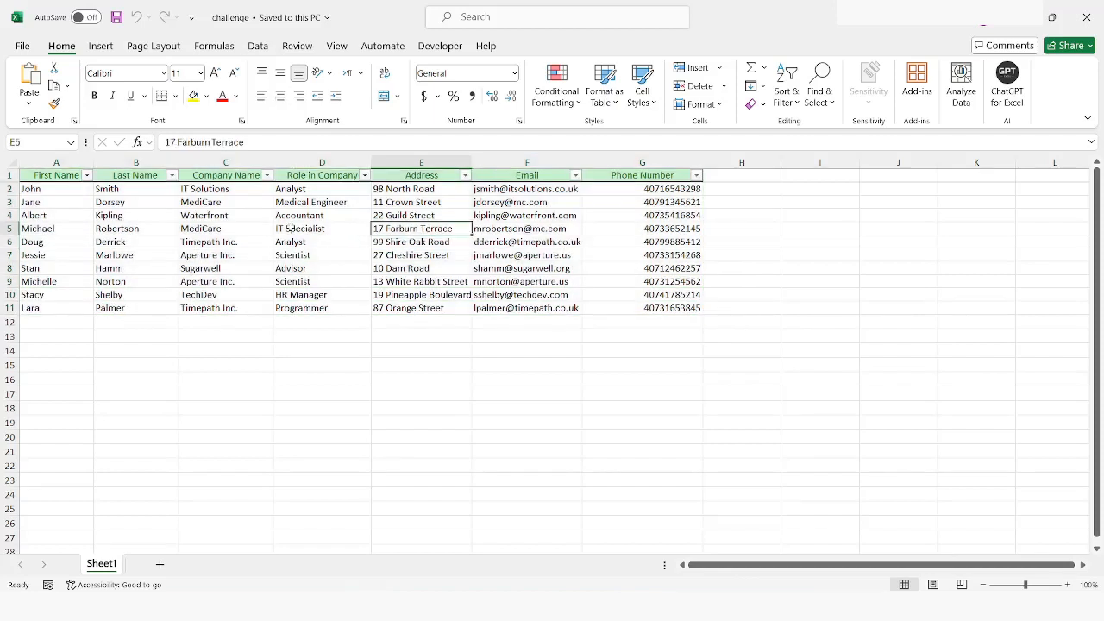
click(207, 216)
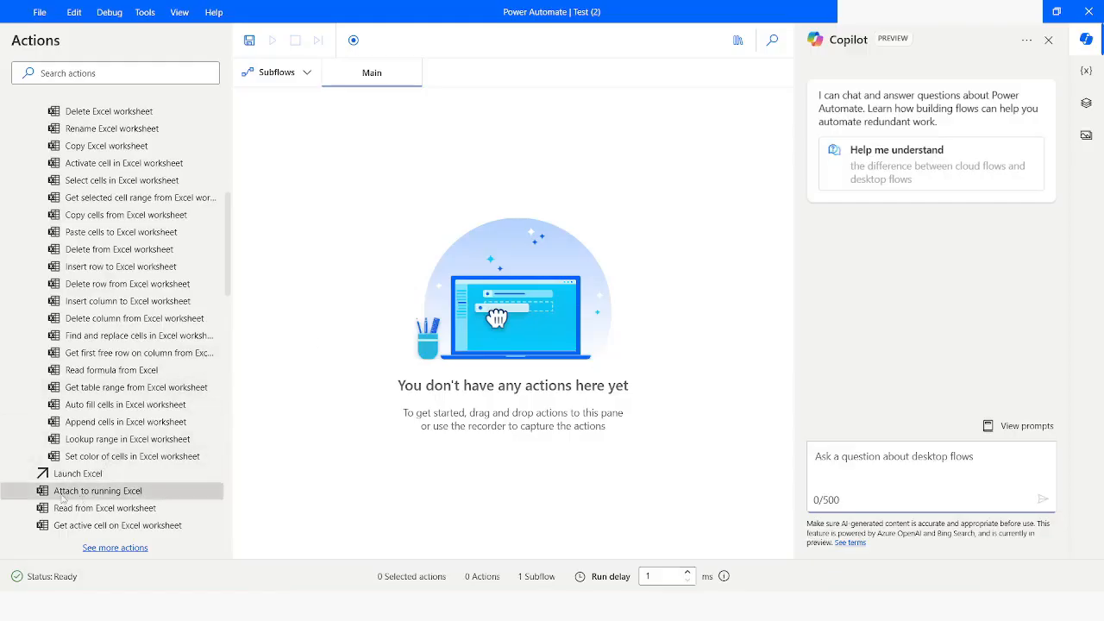
Step: Add an Attach to running Excel action to the Main subflow with challenge.xlsx as the document
drag(62, 498, 628, 366)
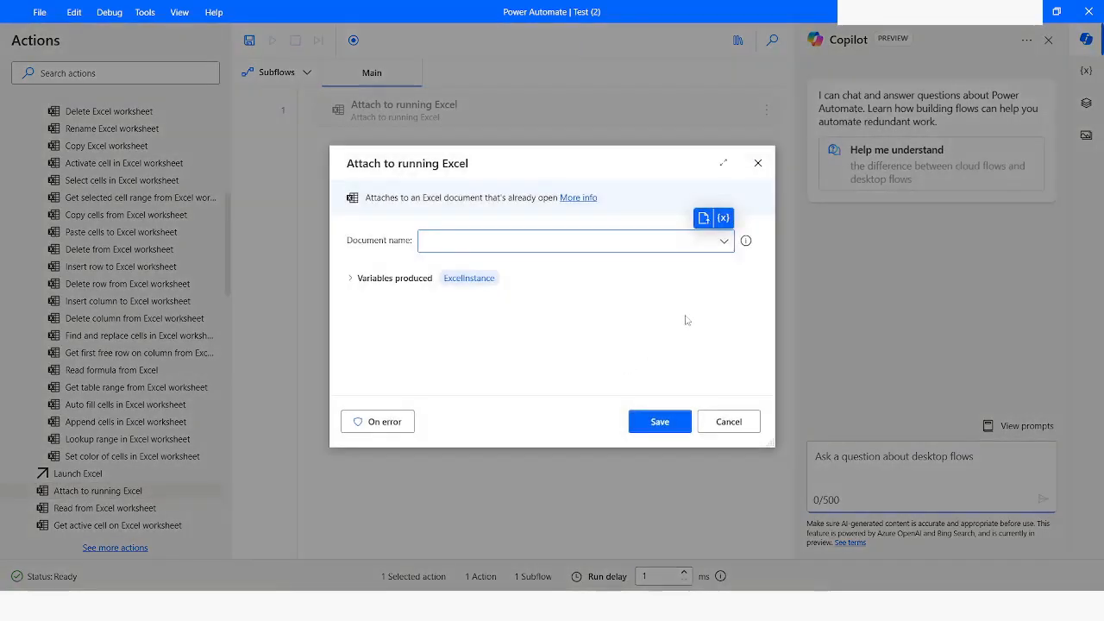
click(727, 247)
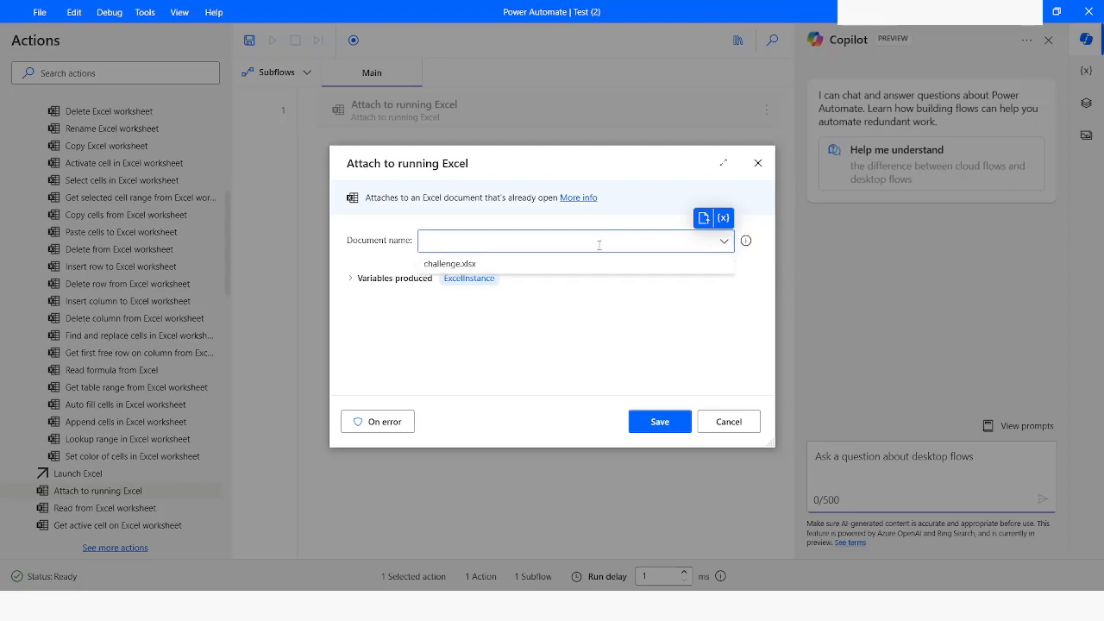
click(552, 266)
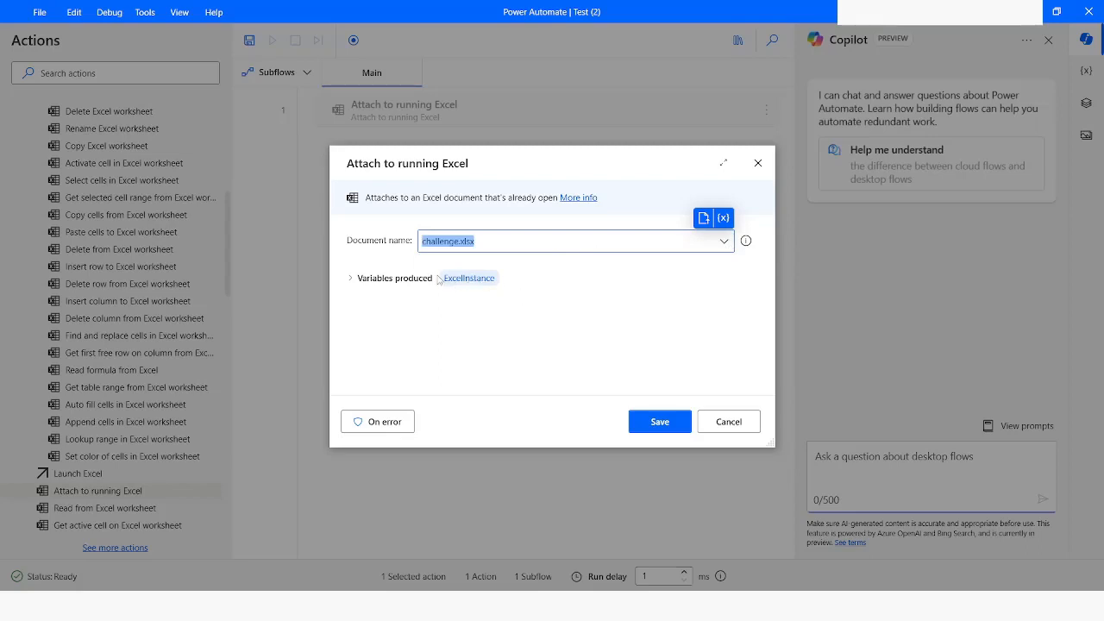
click(660, 424)
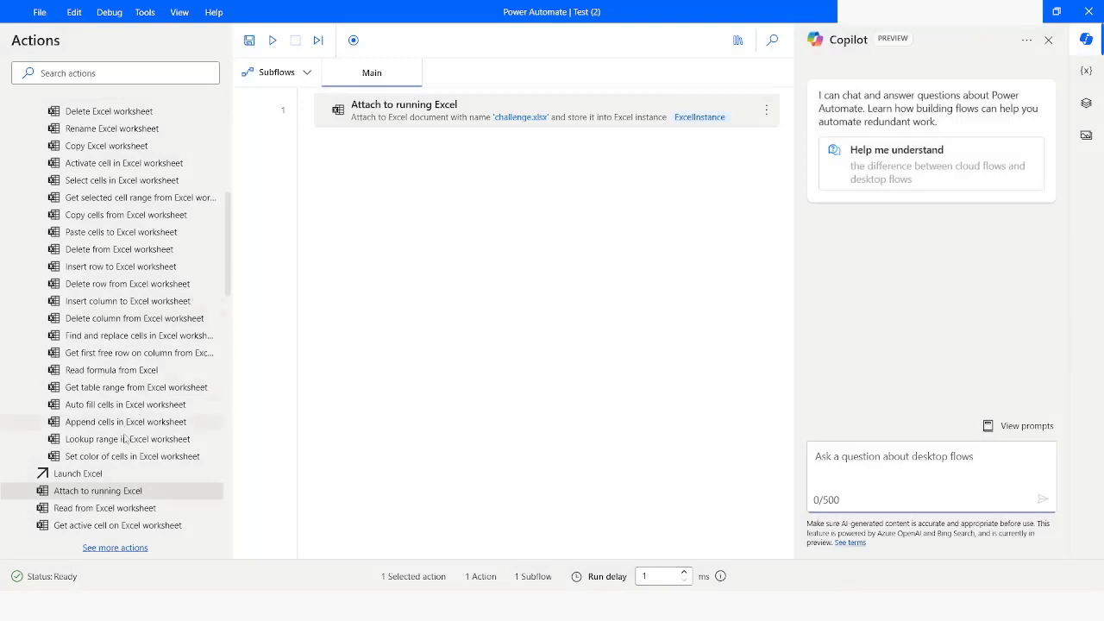
click(118, 458)
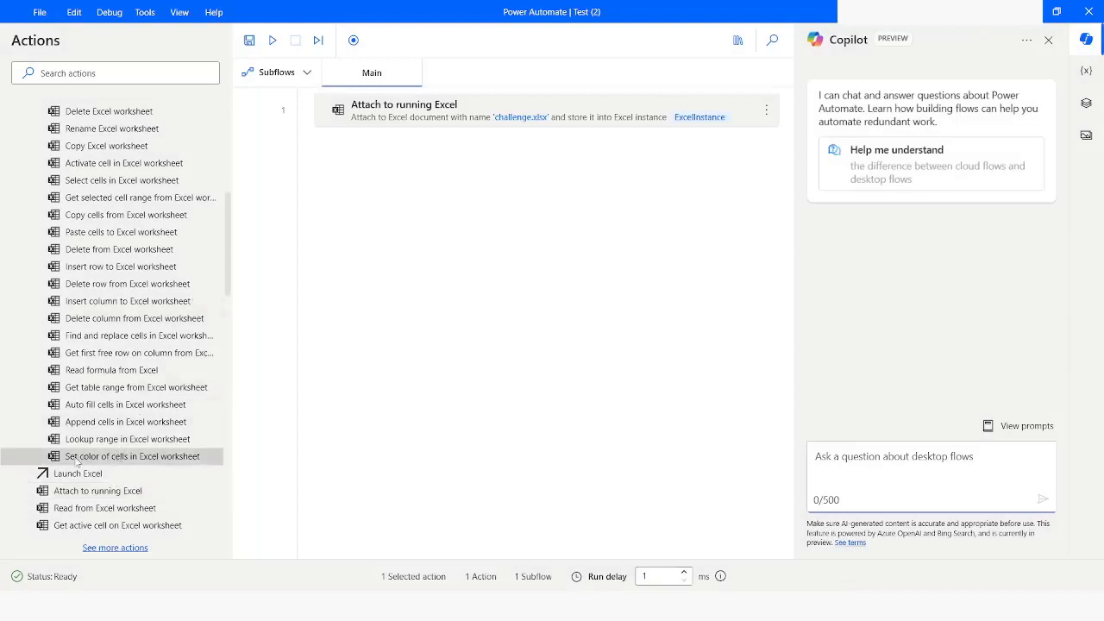
drag(76, 461, 591, 288)
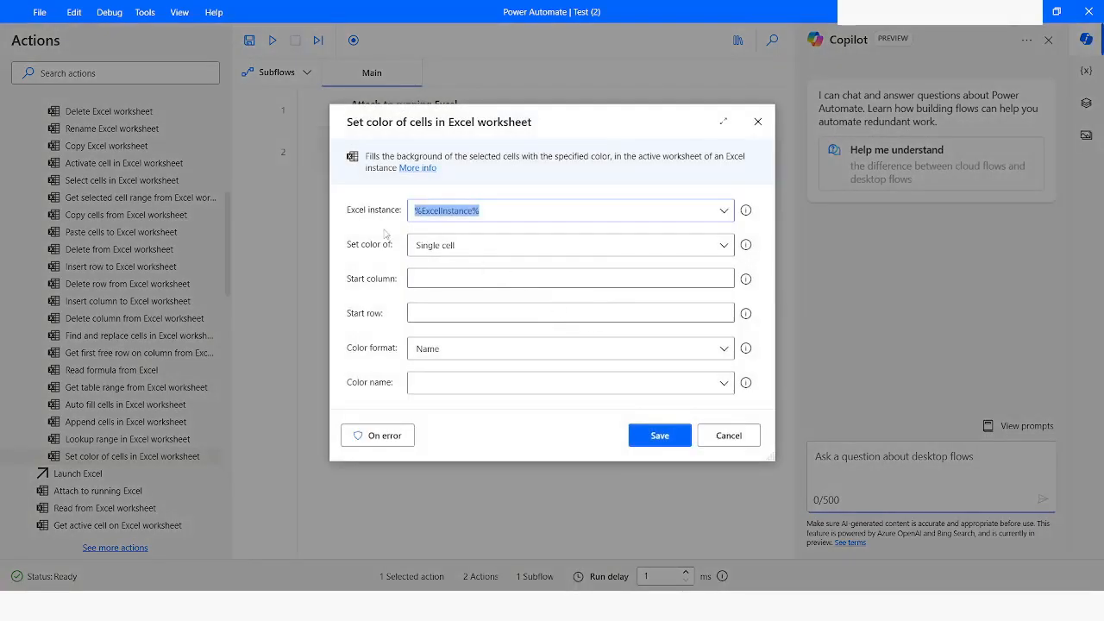
click(444, 249)
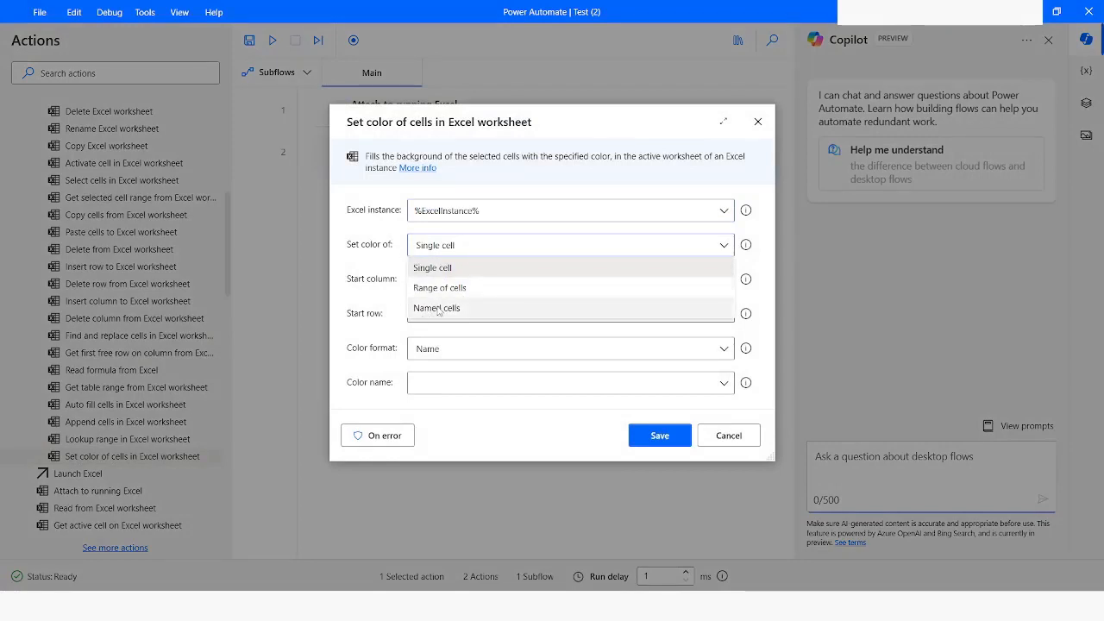
click(457, 270)
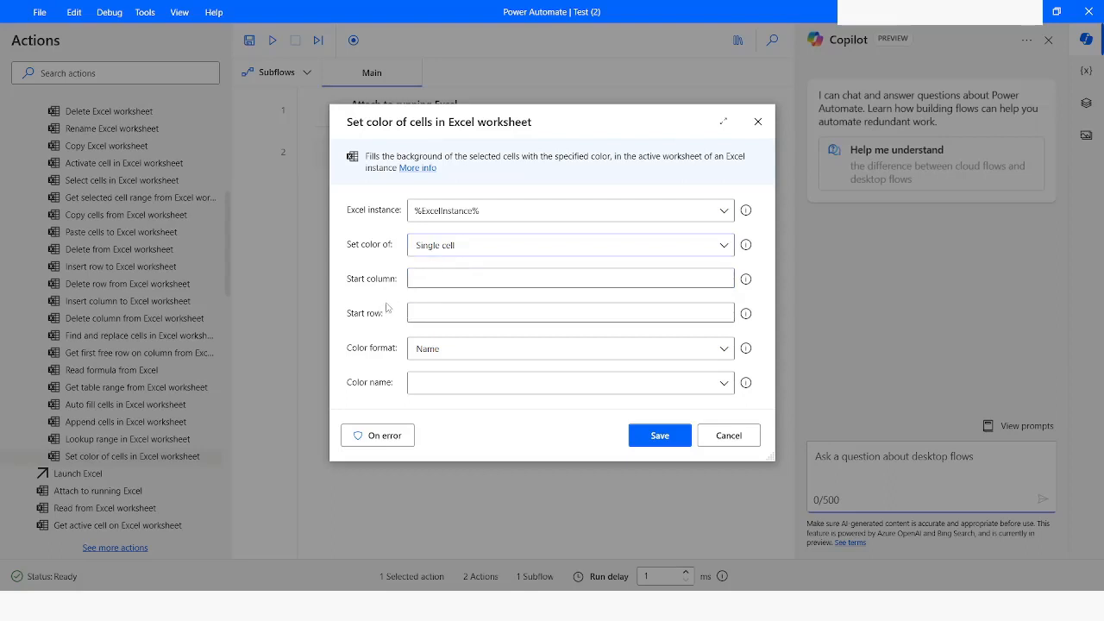
click(429, 258)
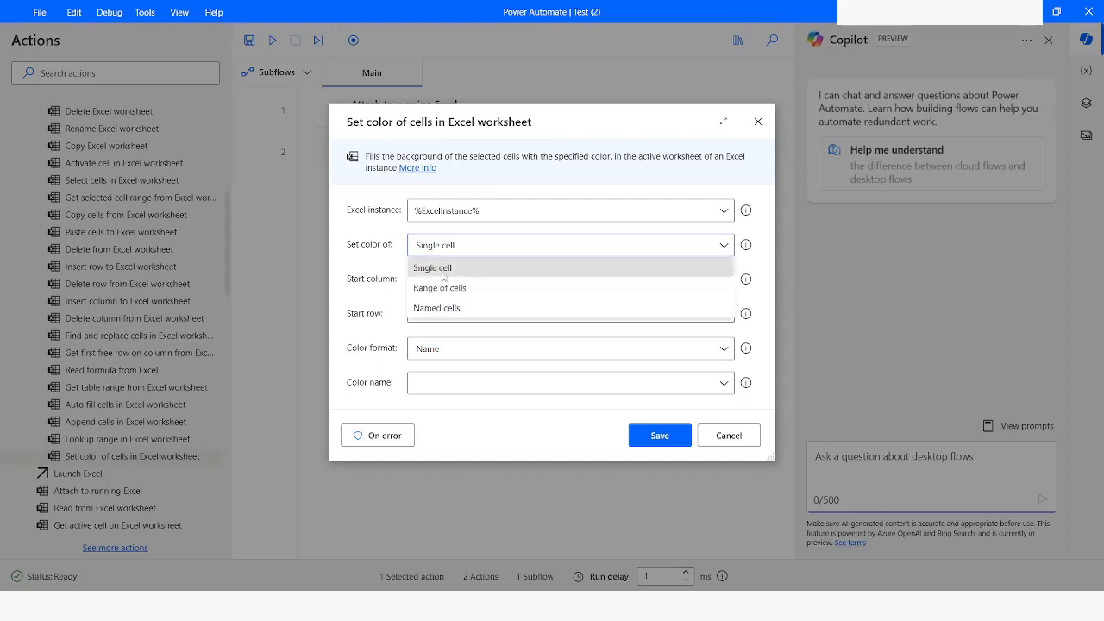
click(422, 292)
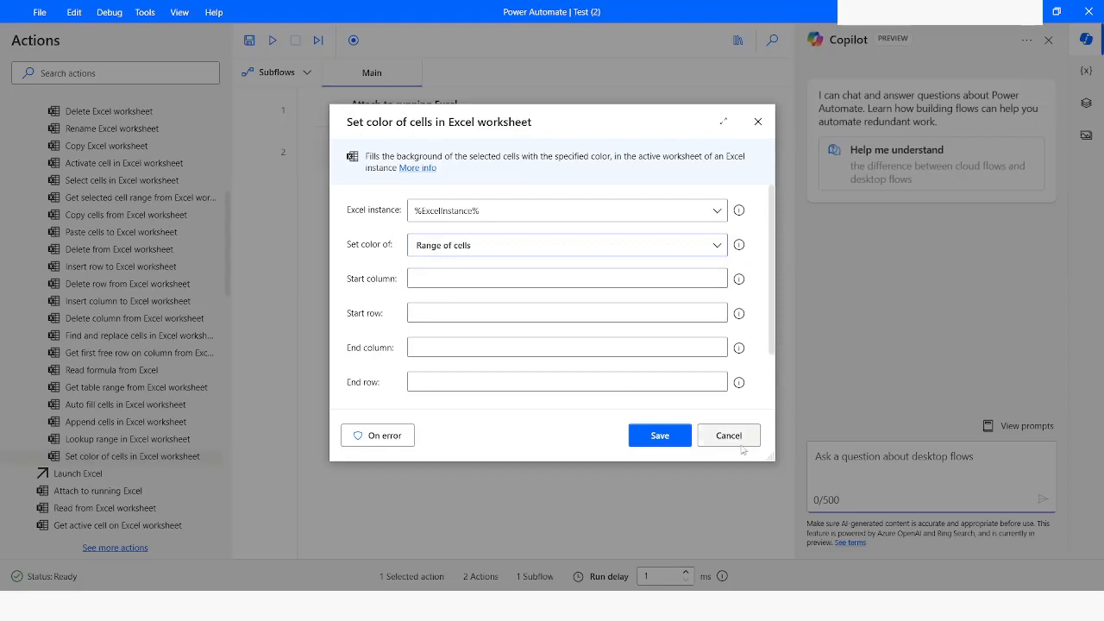
drag(770, 458, 812, 552)
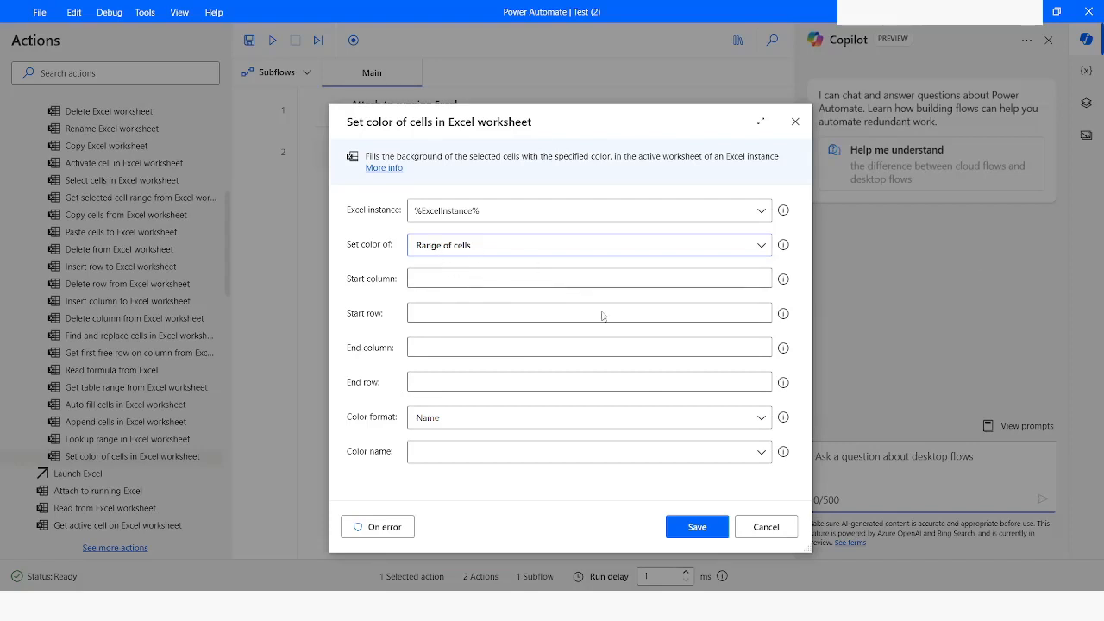
click(766, 527)
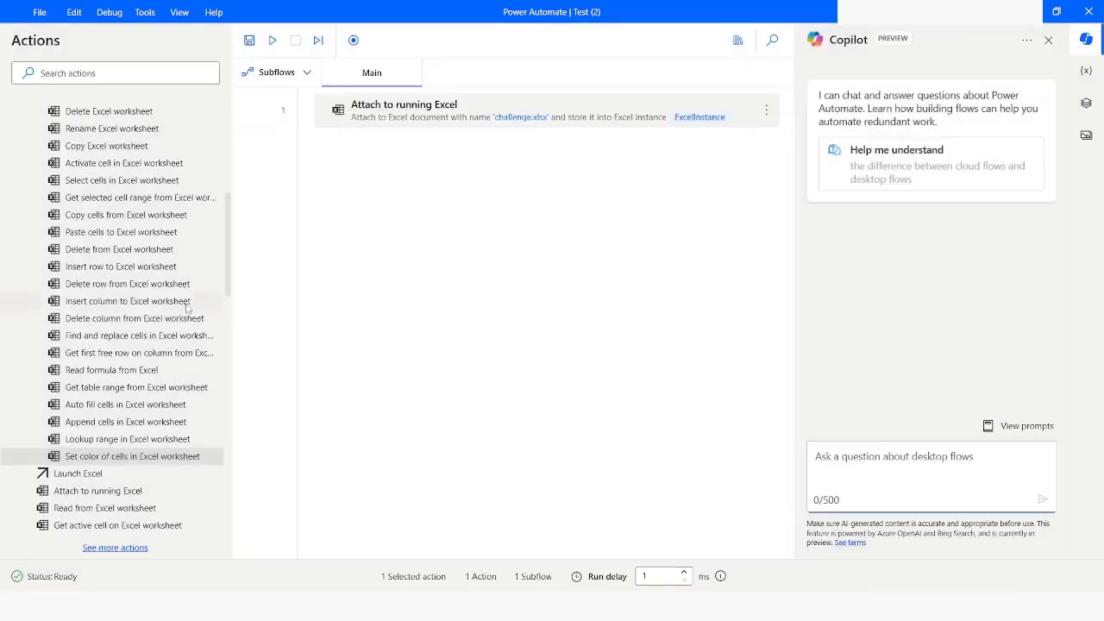
Step: Add a Get first free column/row from Excel worksheet action after the attach action, using the default Excel instance
scroll(116, 419, down, 4)
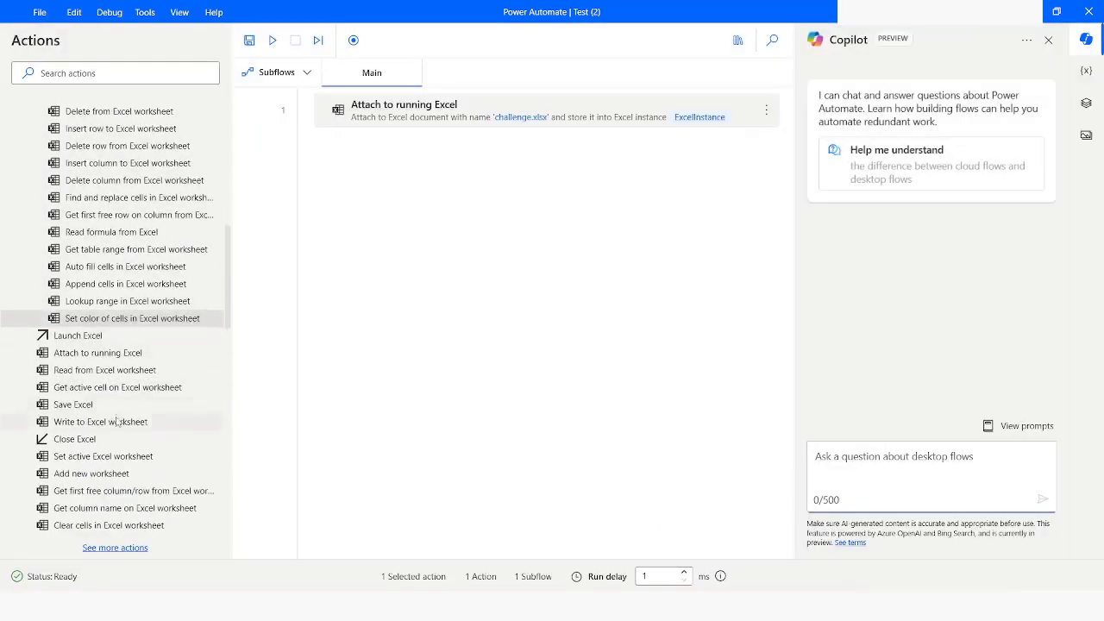
scroll(119, 420, down, 3)
drag(114, 350, 576, 201)
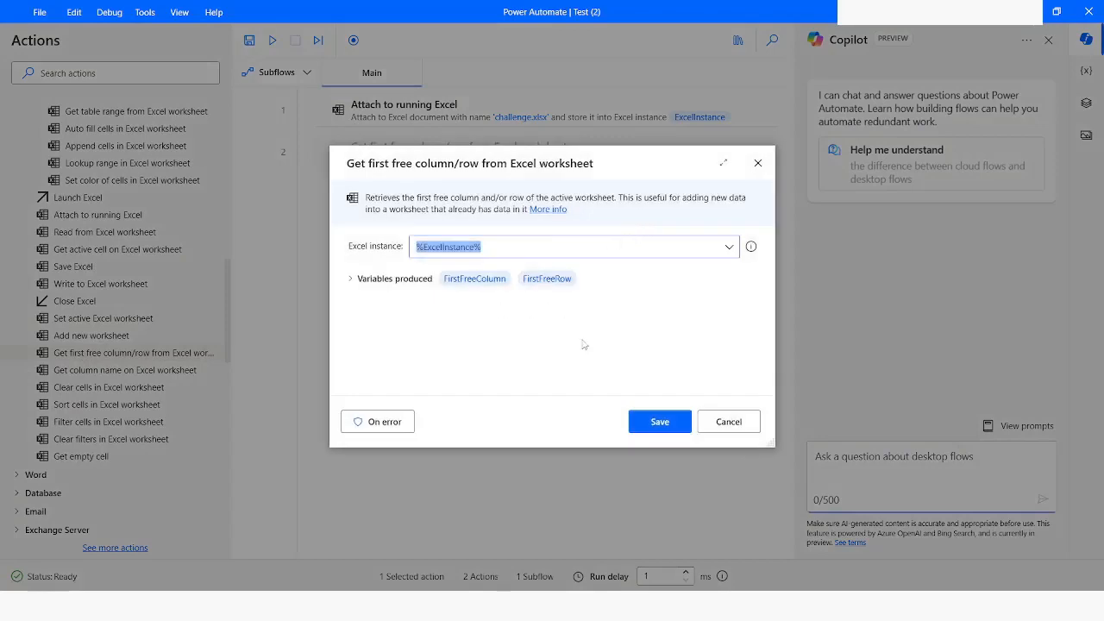
click(653, 421)
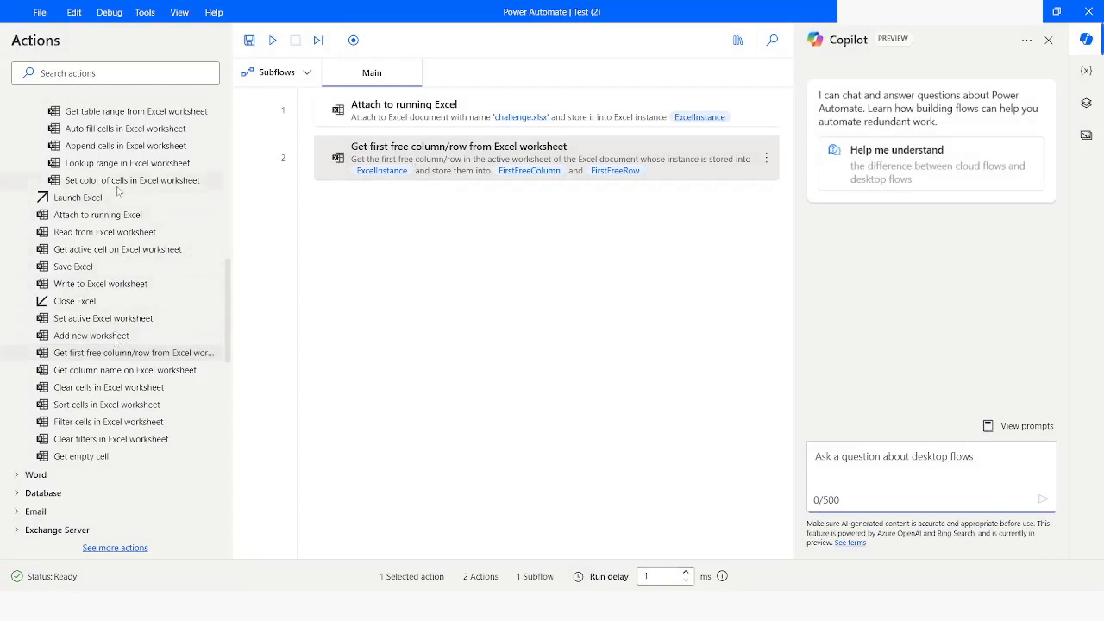
Step: Add a Set color of cells in Excel worksheet action for a range of cells starting at column 1, row 2
drag(88, 184, 722, 291)
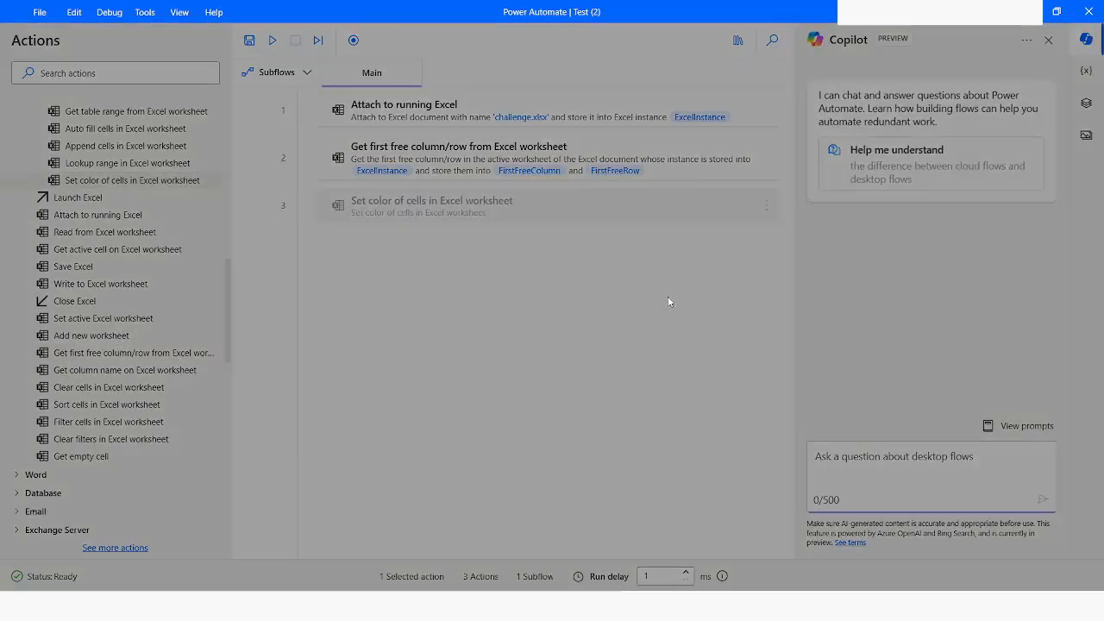
click(445, 247)
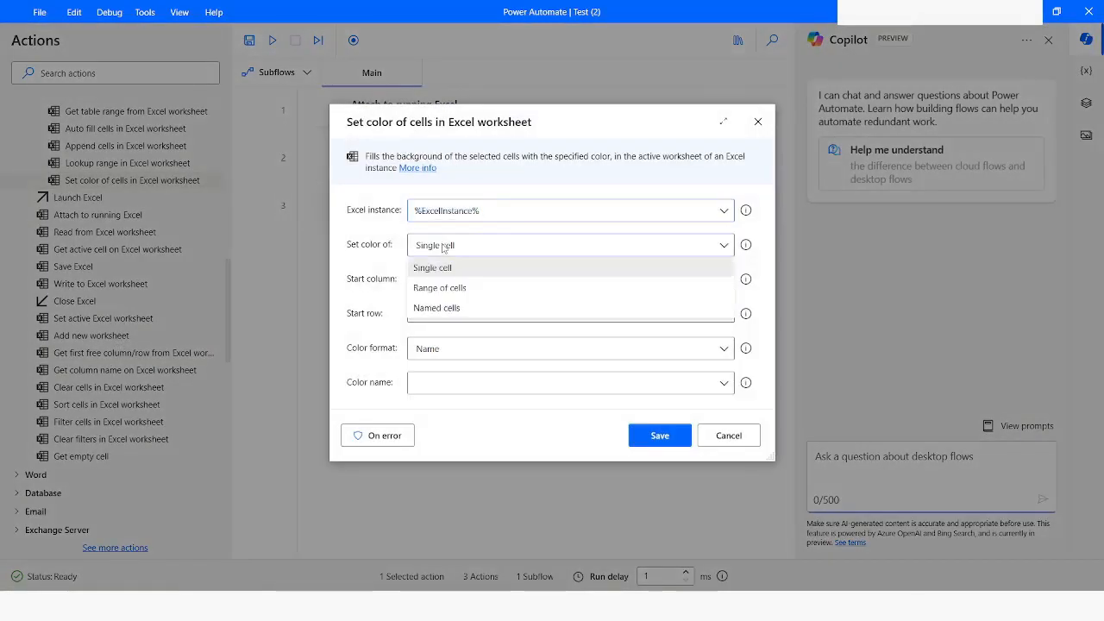
click(437, 290)
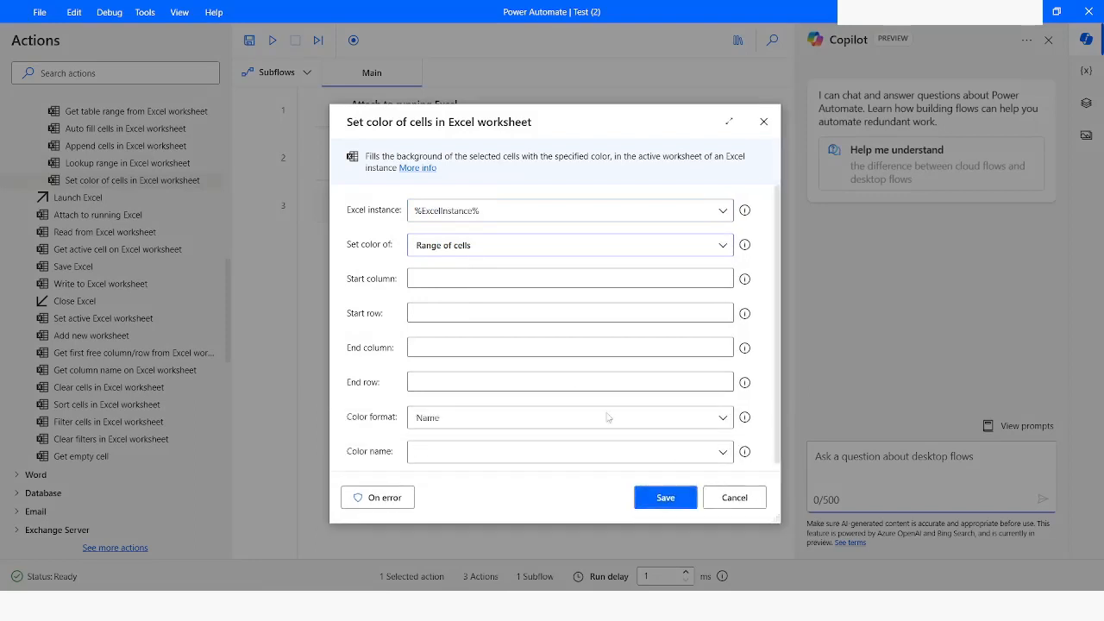
click(426, 277)
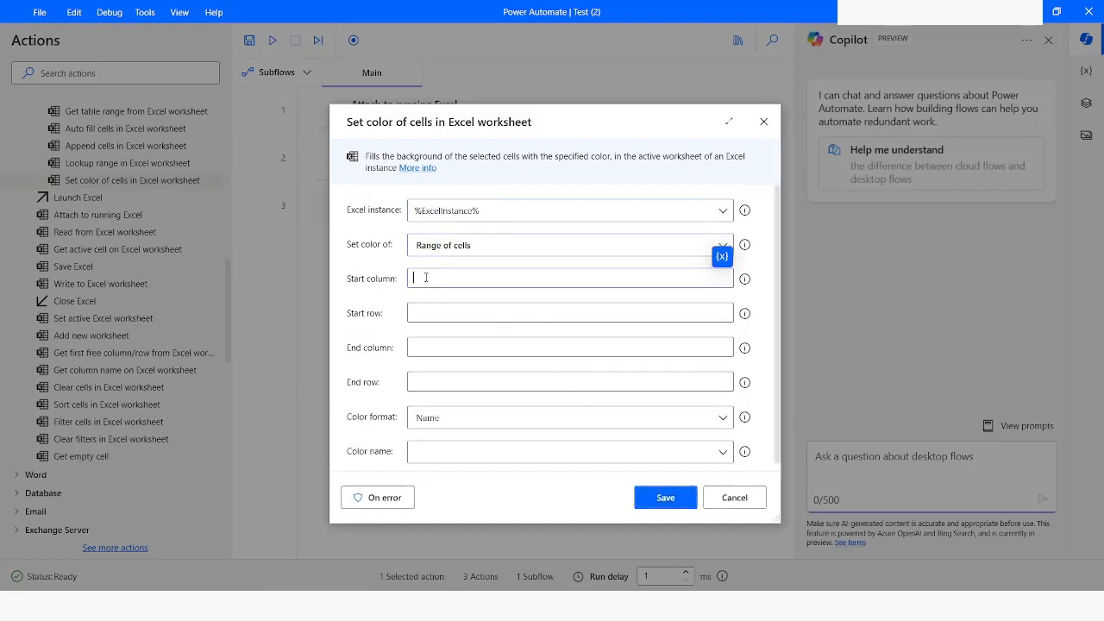
text(1)
click(415, 312)
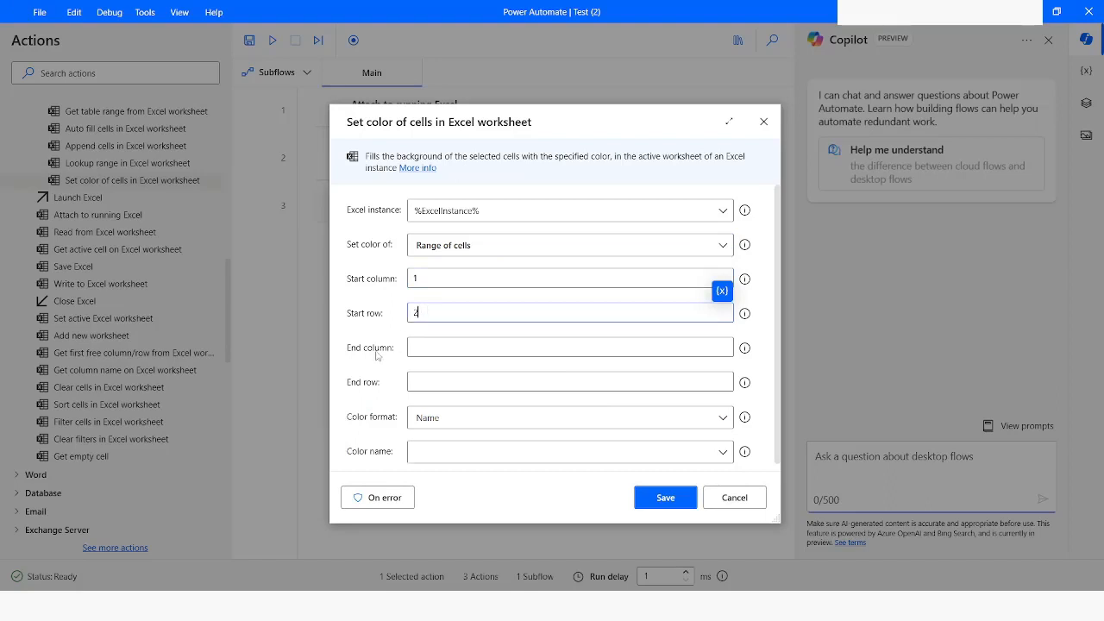
Step: Set the range's end column to %FirstFreeColumn-1% and its end row to %FirstFreeRow-1%, using the flow variables
click(411, 353)
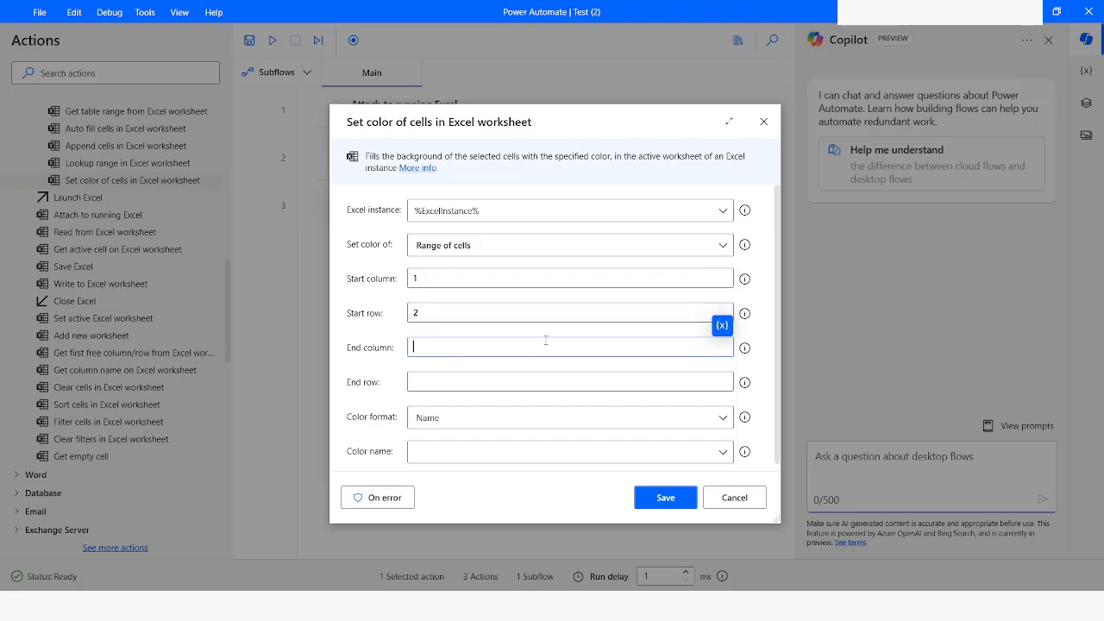
click(721, 326)
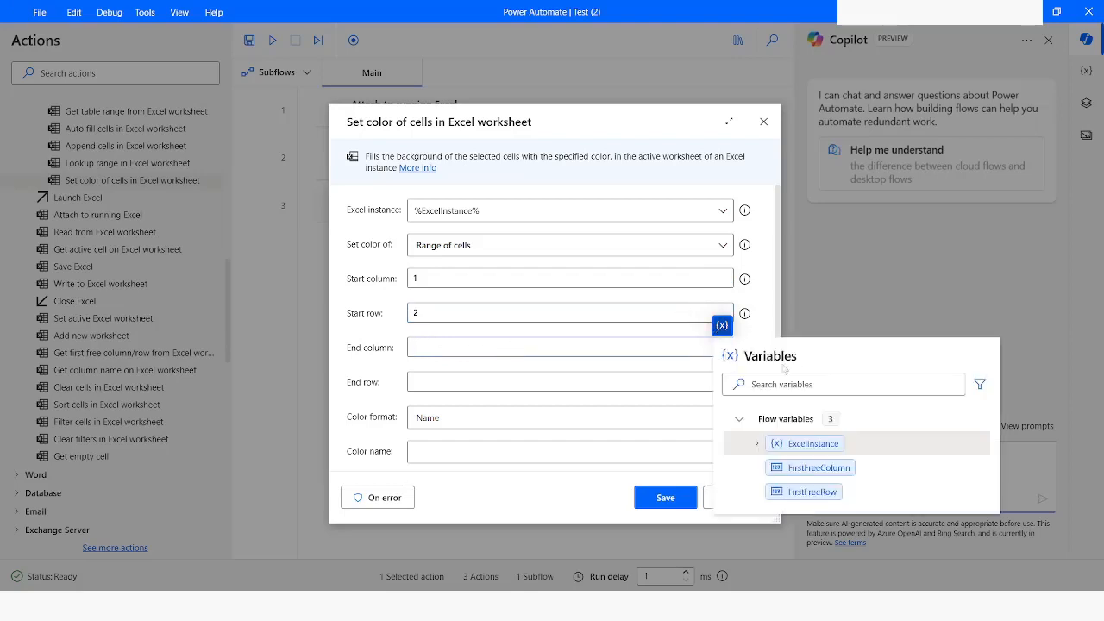
double_click(811, 470)
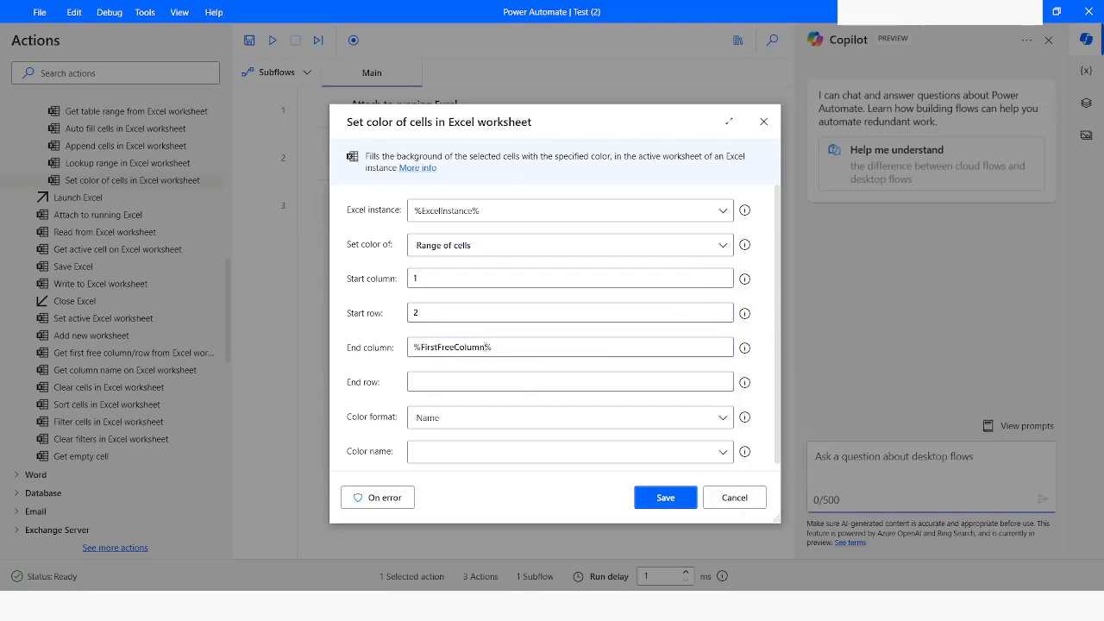
text(+1)
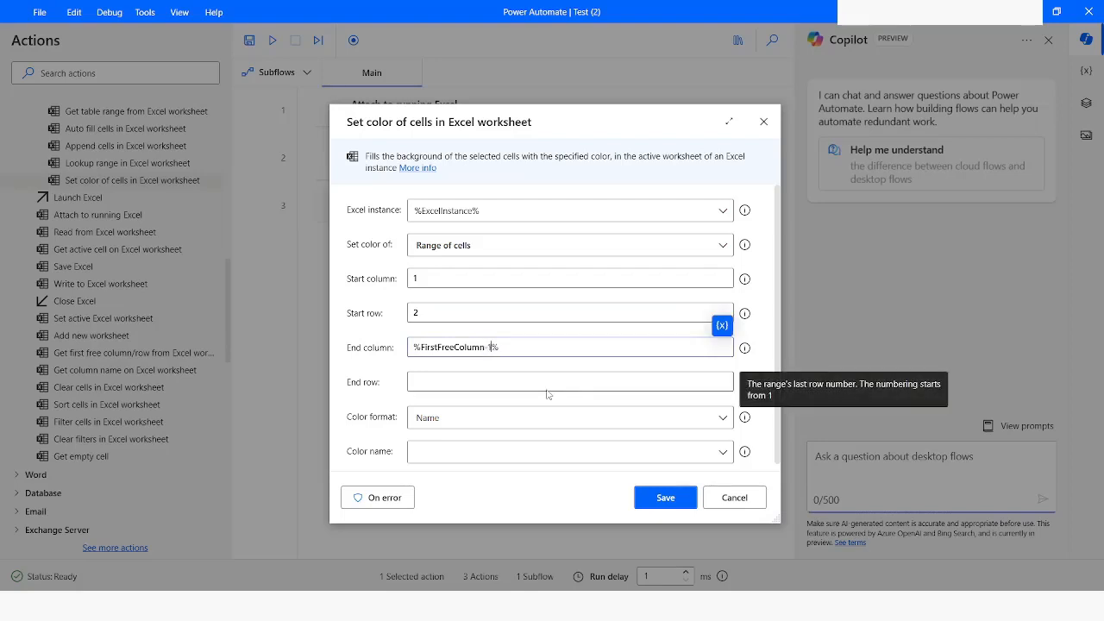
click(449, 382)
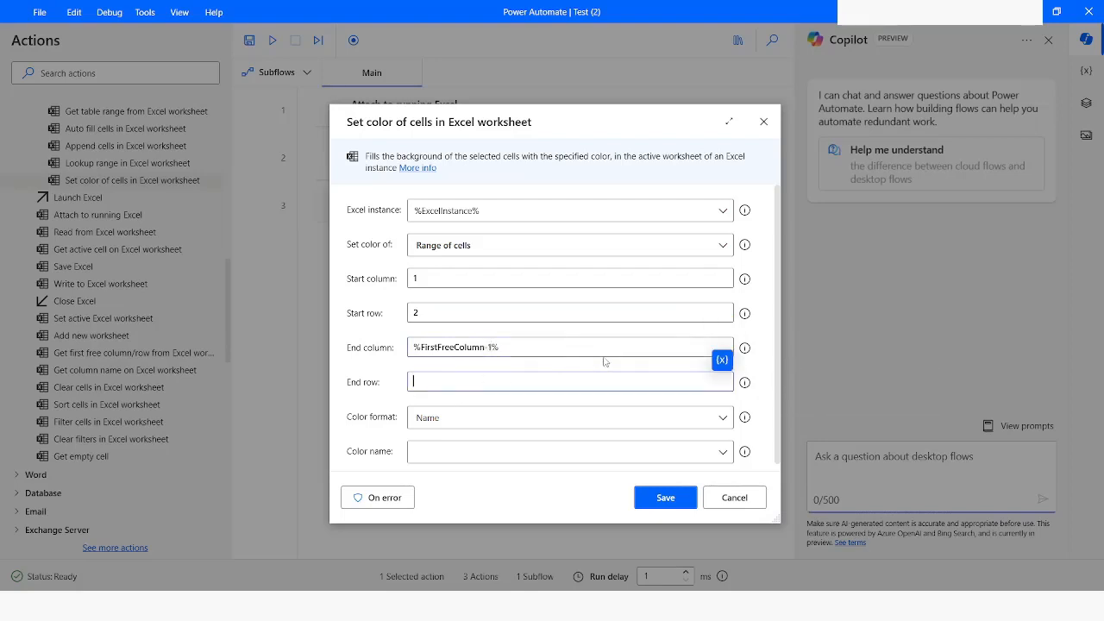
click(722, 360)
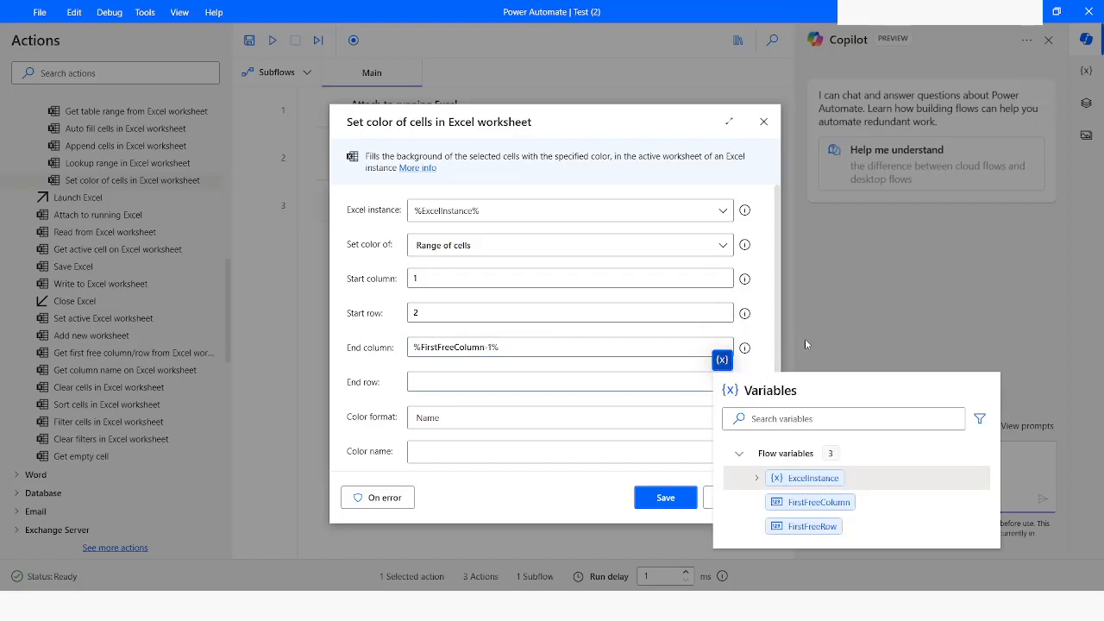
click(804, 527)
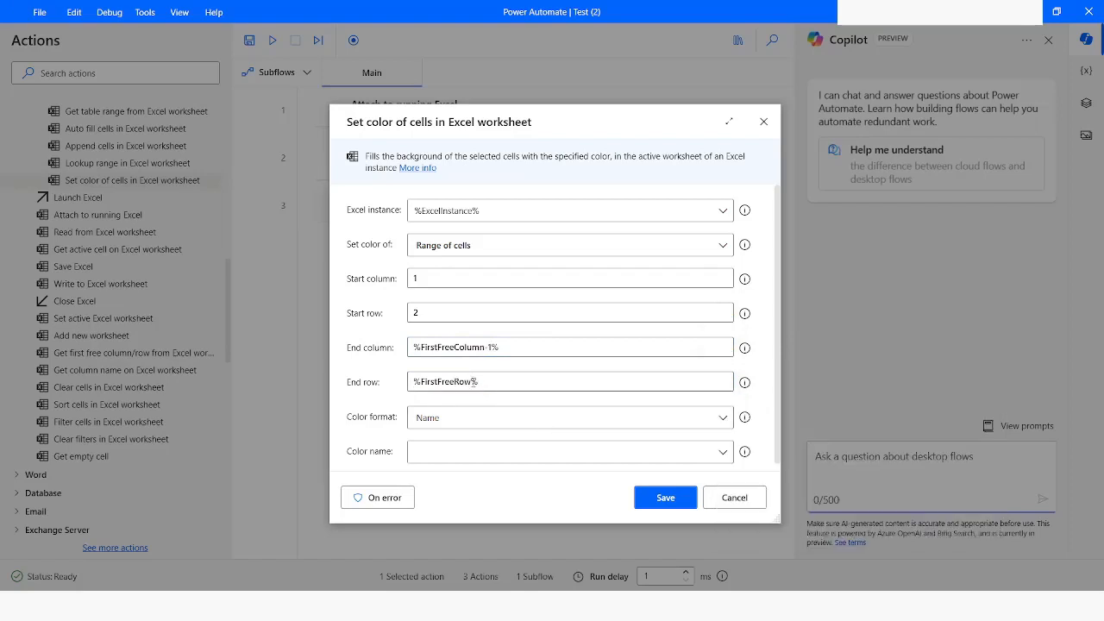
text(-1)
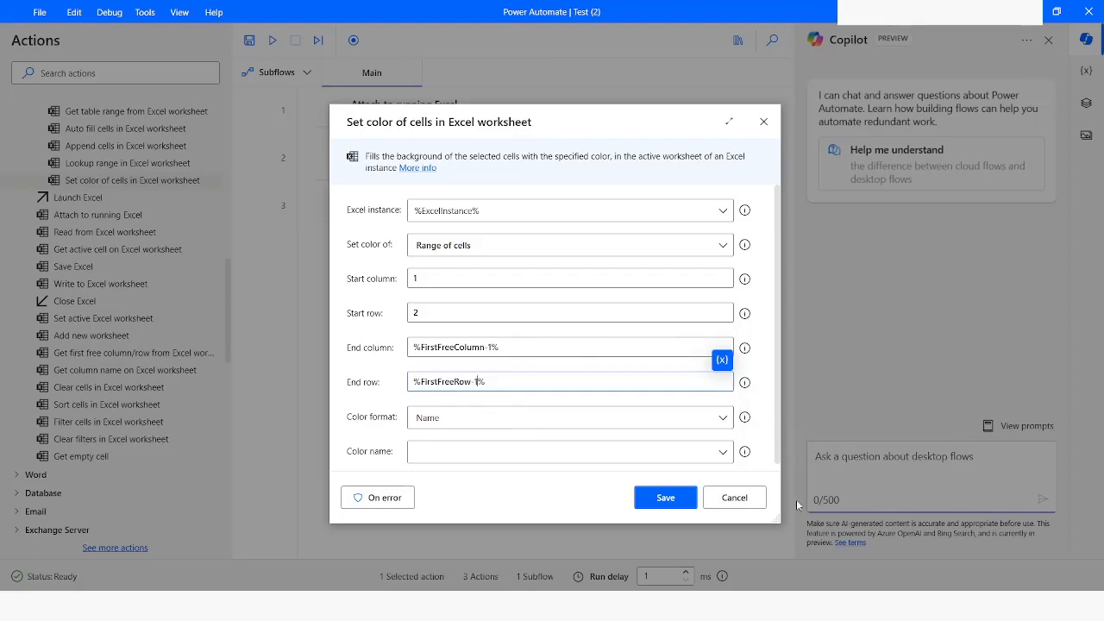
drag(781, 521, 788, 559)
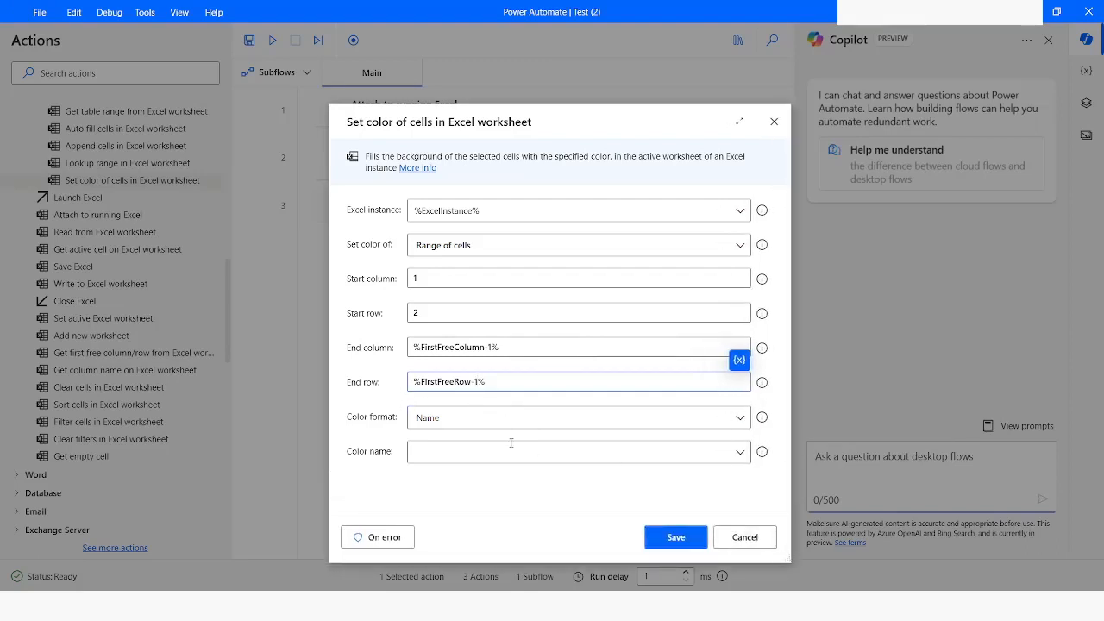
Step: Look through the color format options and the list of available color names for the fill
click(458, 422)
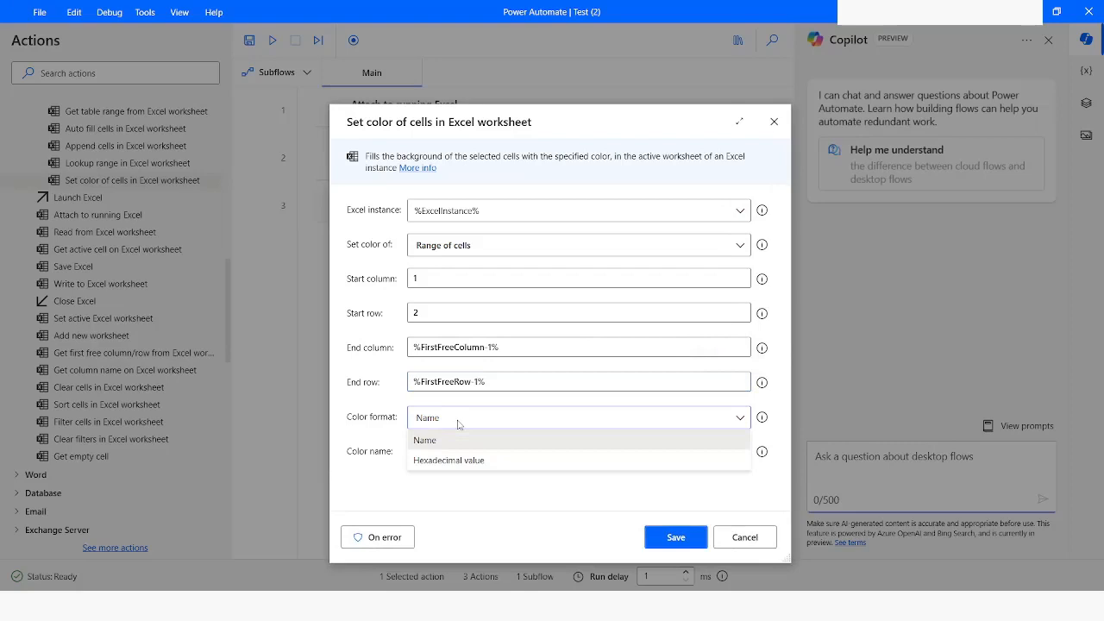
click(455, 422)
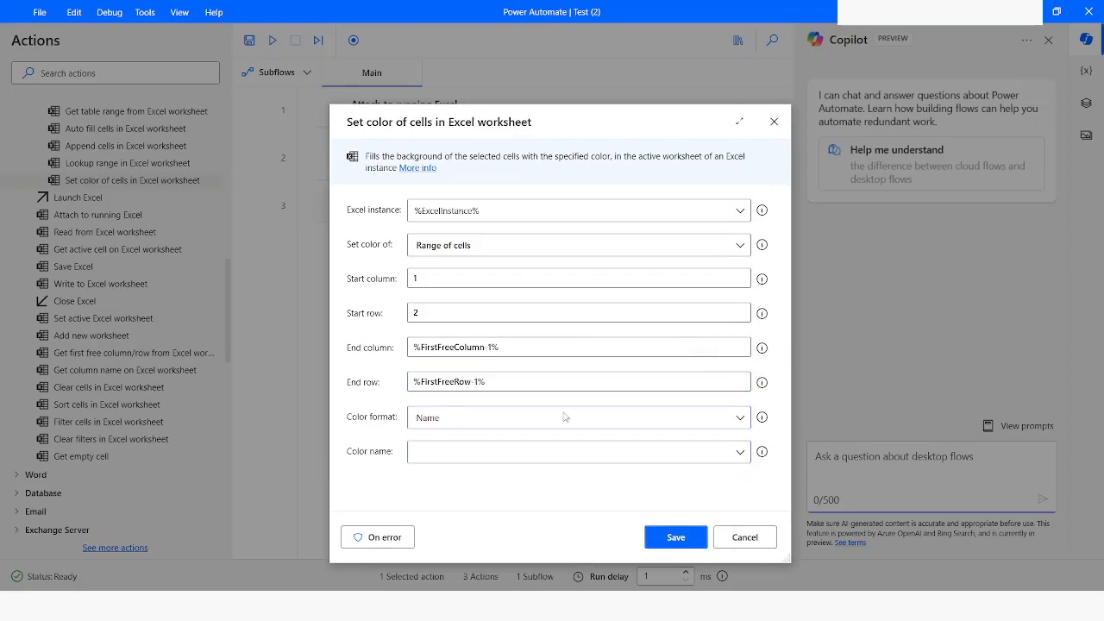
click(740, 455)
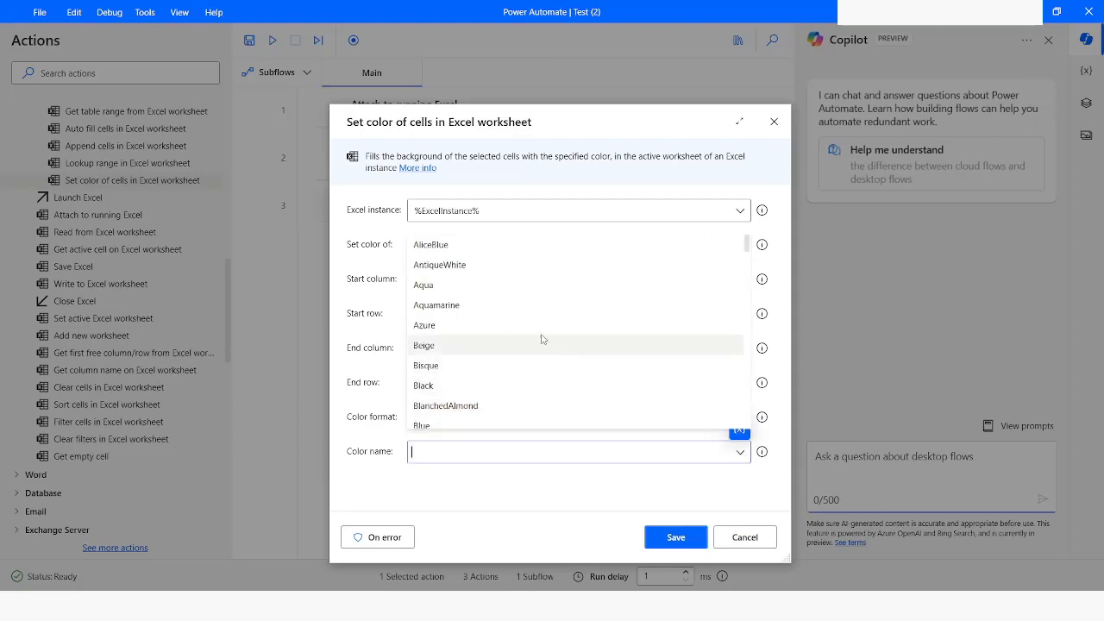
scroll(534, 327, down, 2)
scroll(522, 320, down, 6)
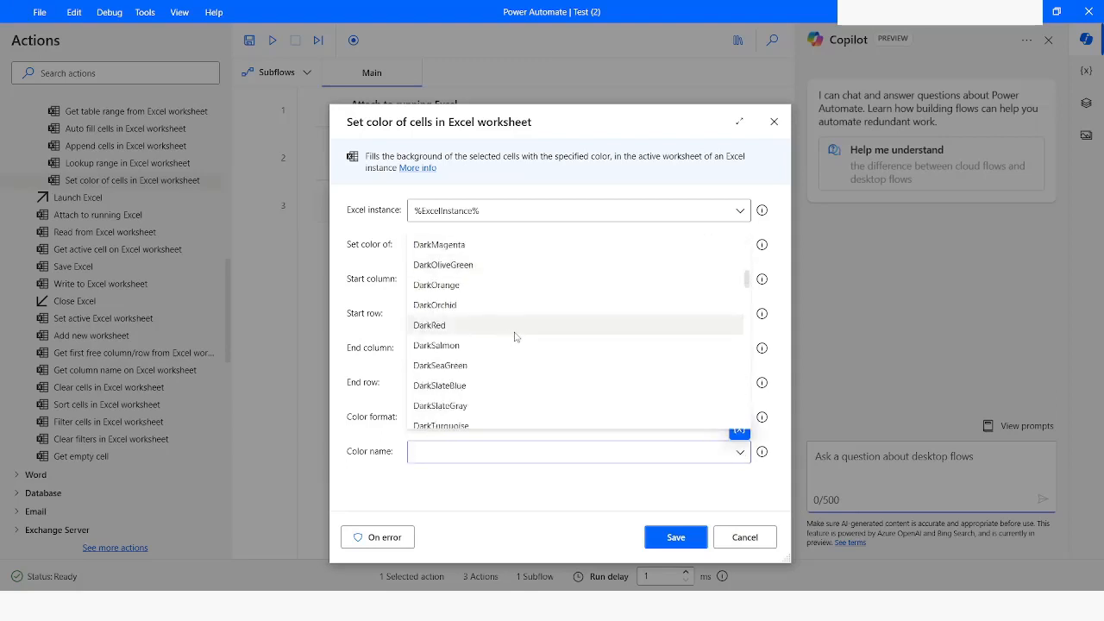
scroll(515, 337, down, 1)
click(352, 407)
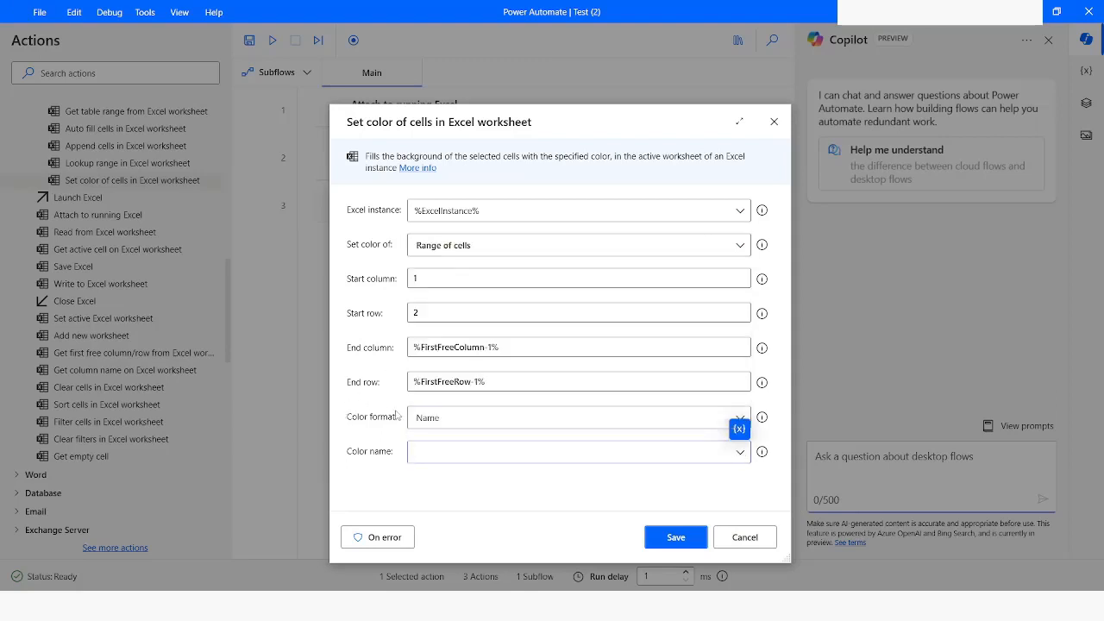
Step: Try the Hexadecimal value color format for the fill and return the format to Name
click(430, 420)
click(436, 459)
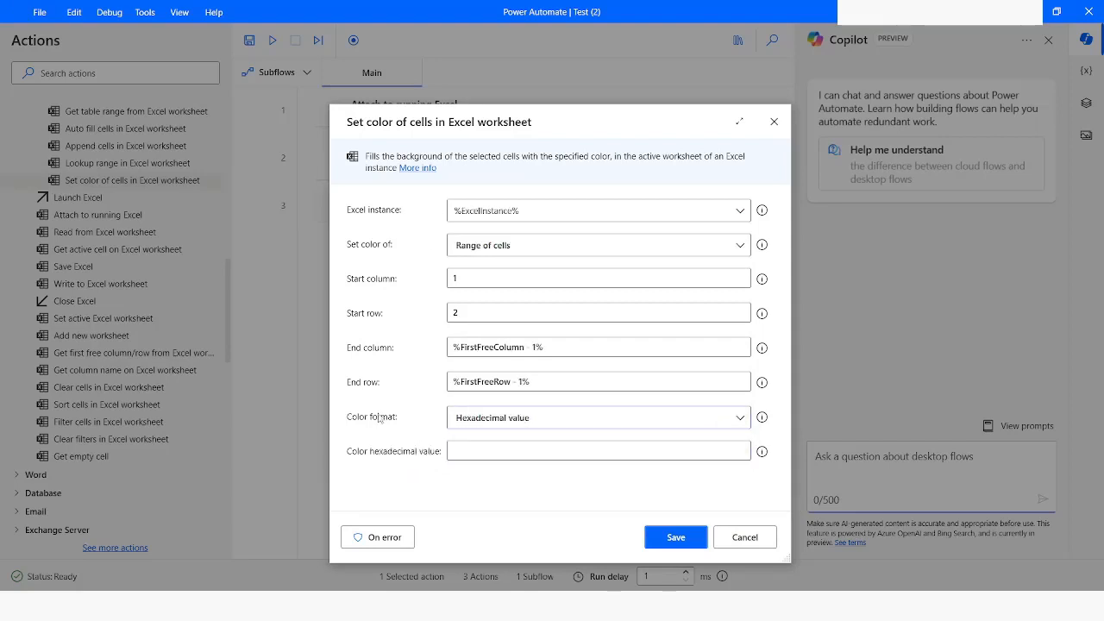
click(482, 453)
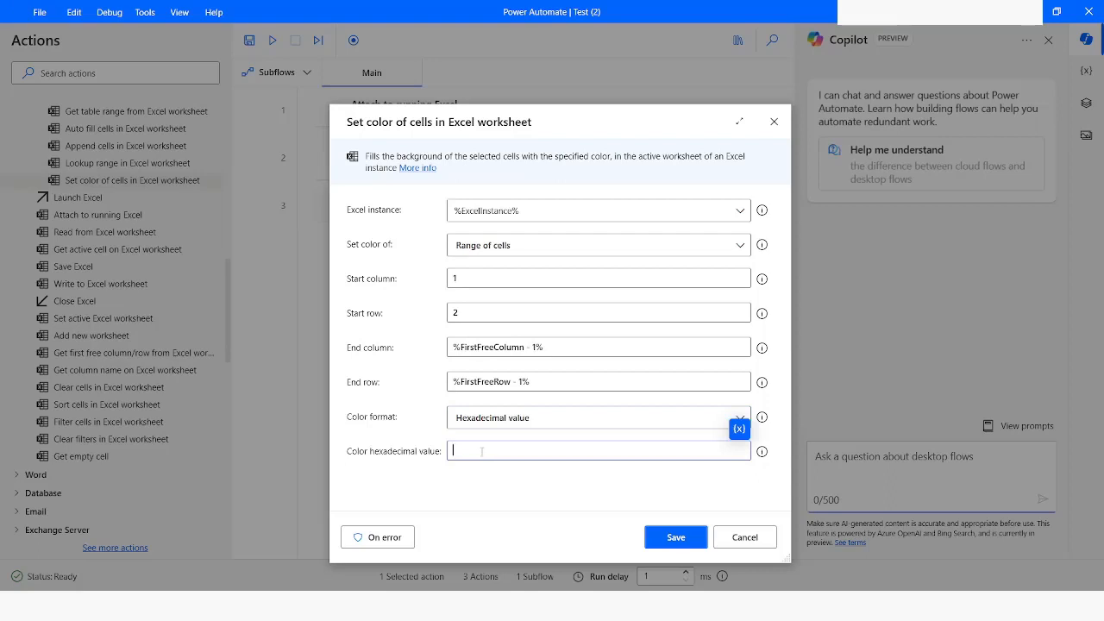
click(518, 421)
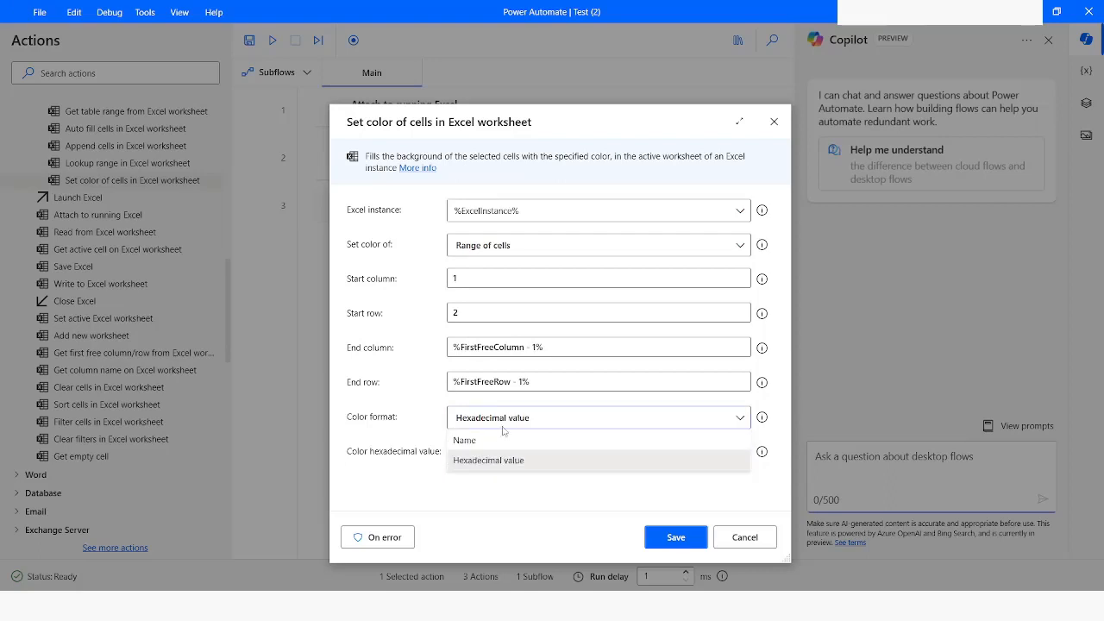
click(454, 438)
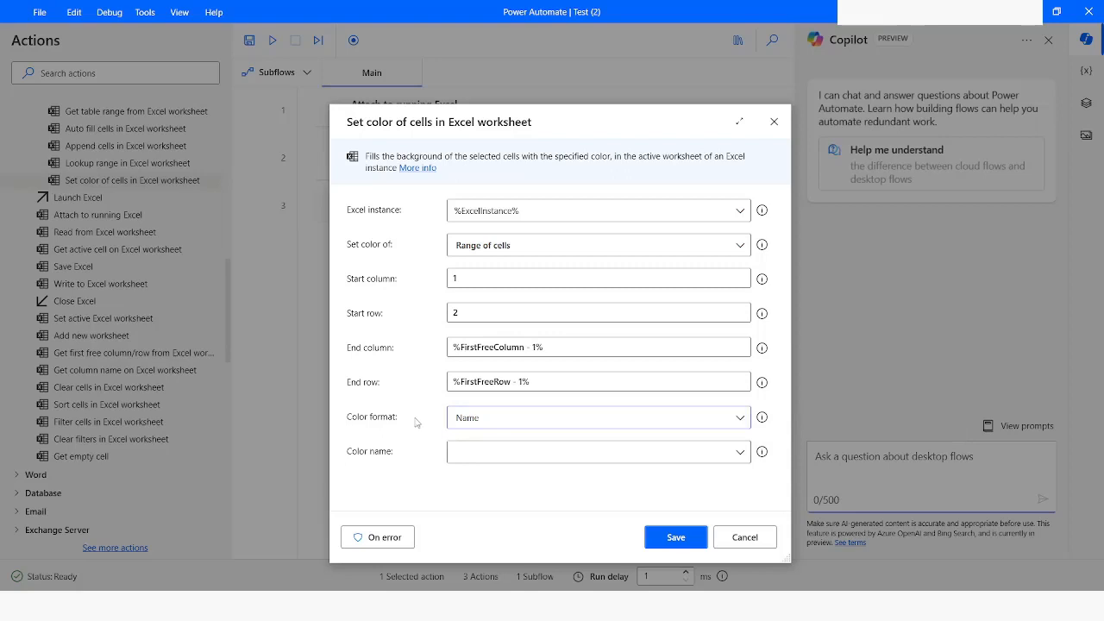
Step: Choose DarkOrange as the fill color name and save the Set color of cells in Excel worksheet action
click(739, 453)
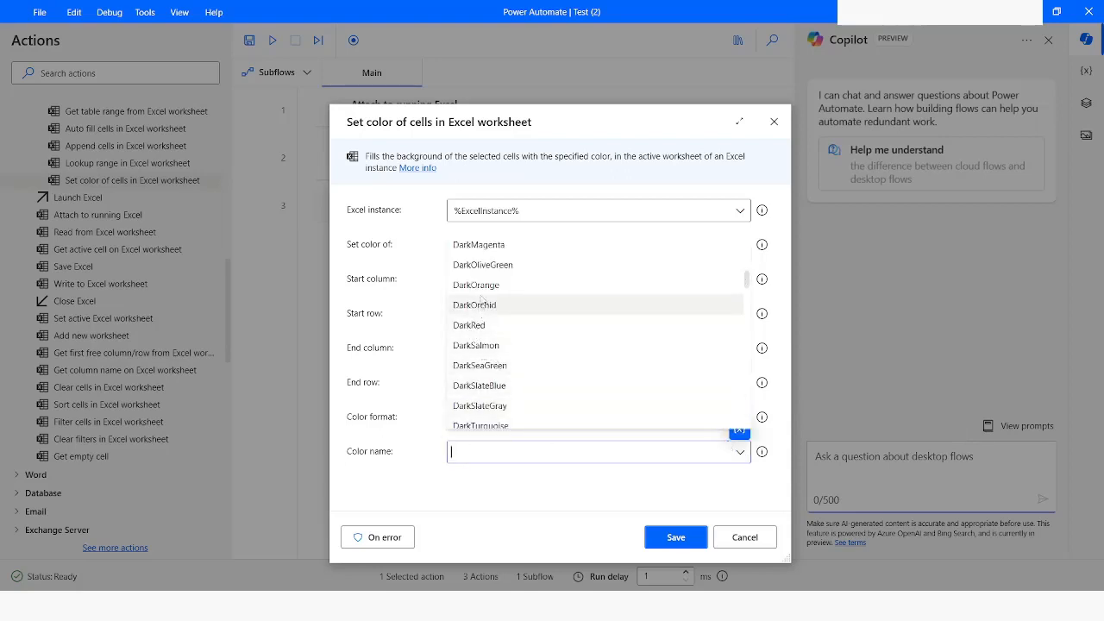
click(482, 291)
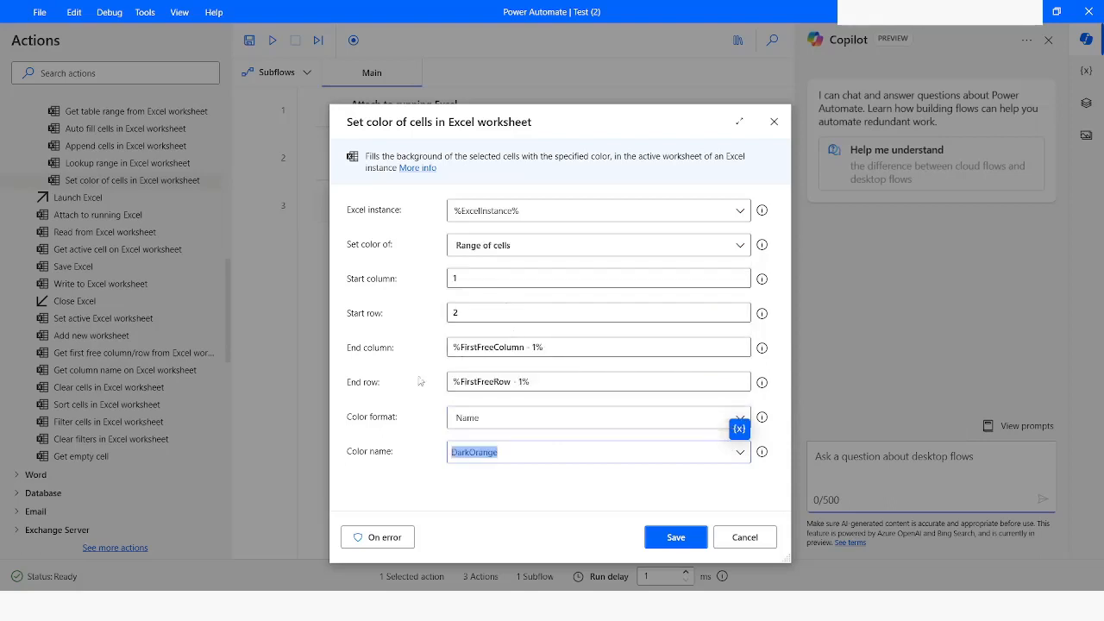
click(676, 537)
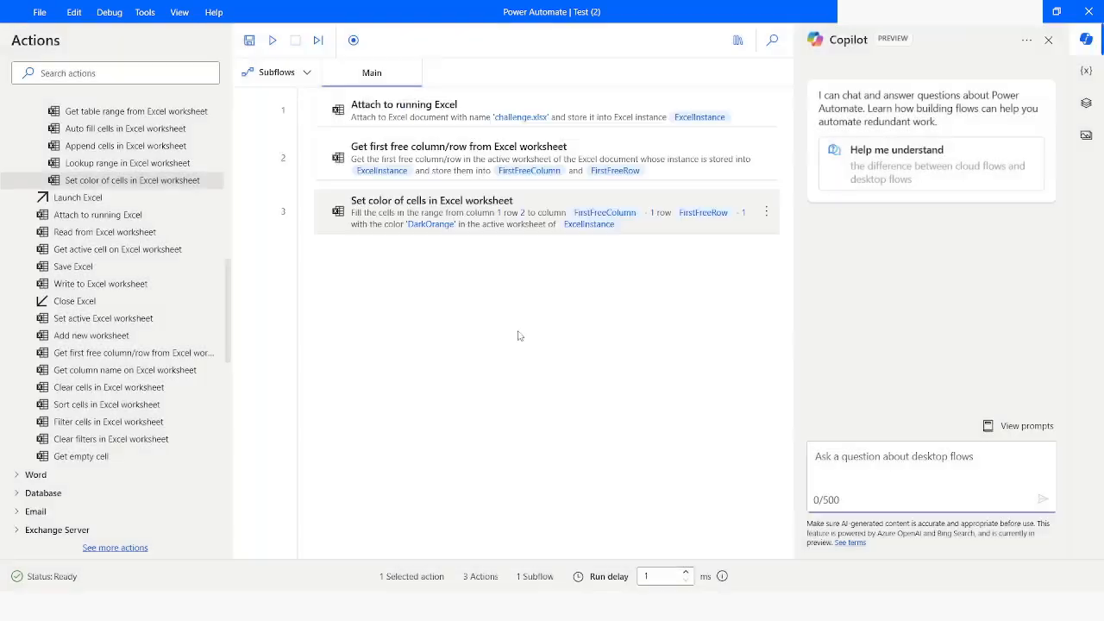
Step: Run the flow, check the table's data cell colors in the challenge workbook in Excel and return to Power Automate
click(275, 40)
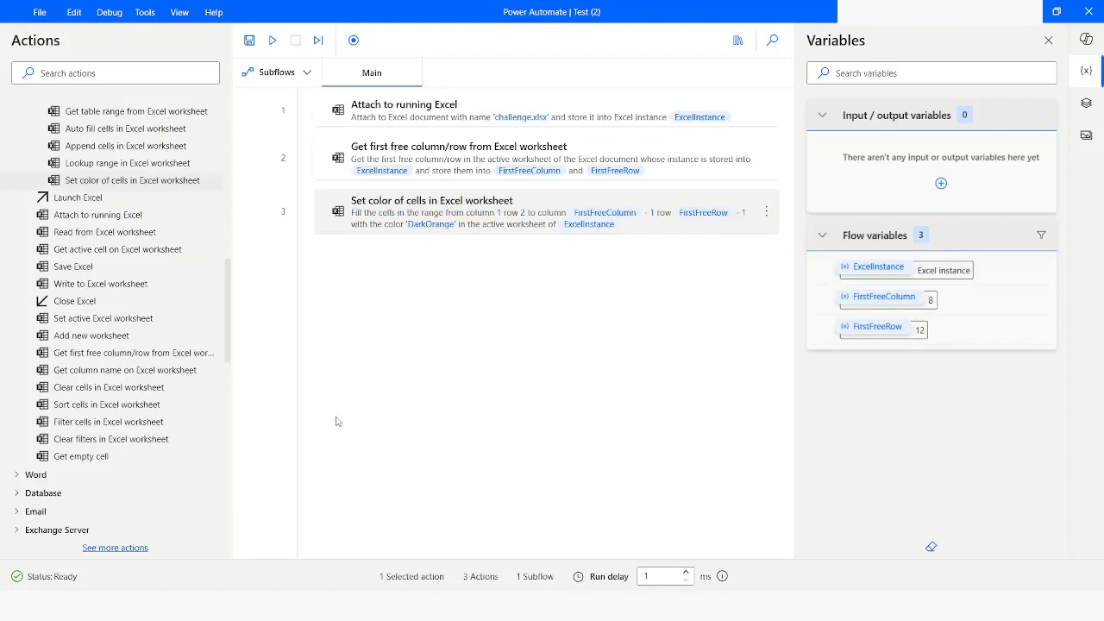
key(alt+Tab)
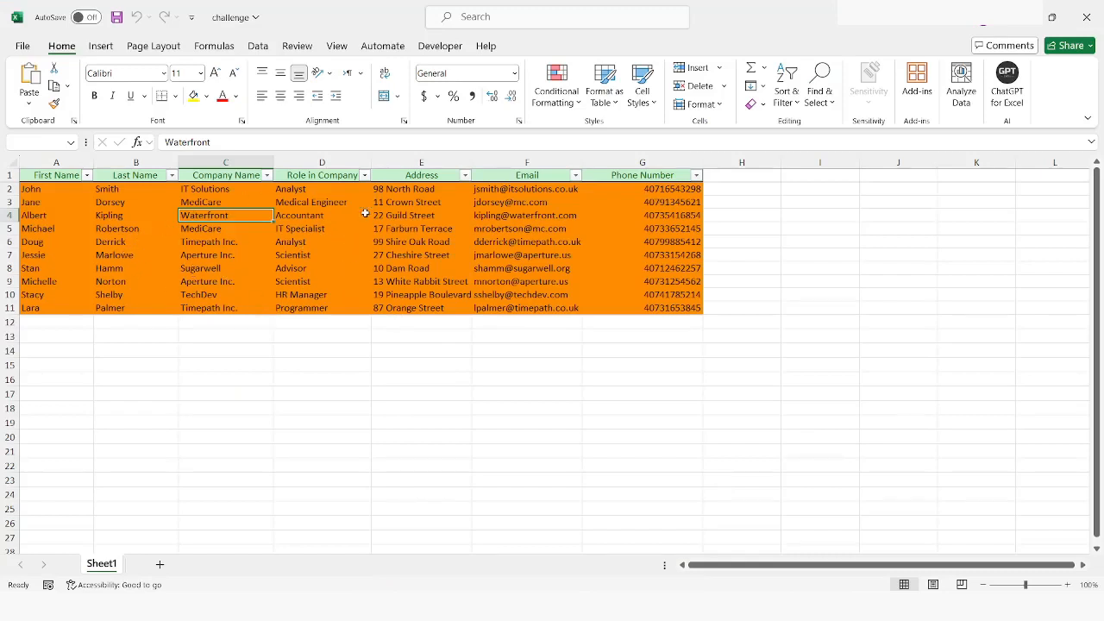
key(alt+Tab)
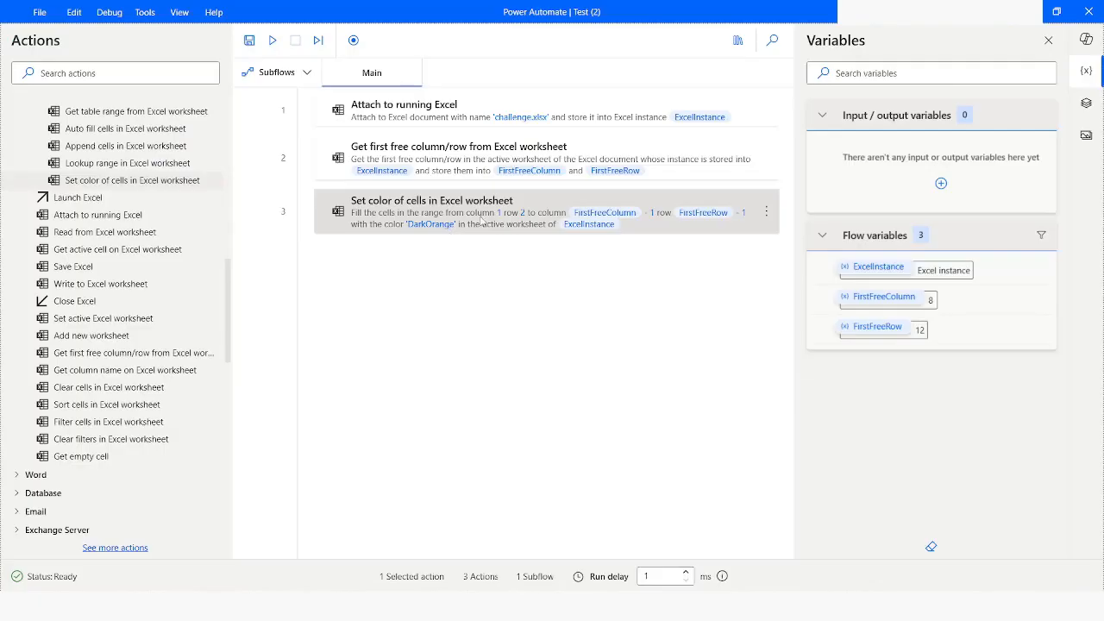
Step: Edit the Set color of cells action to color a Single cell at column 1, row 2, and save it
double_click(481, 221)
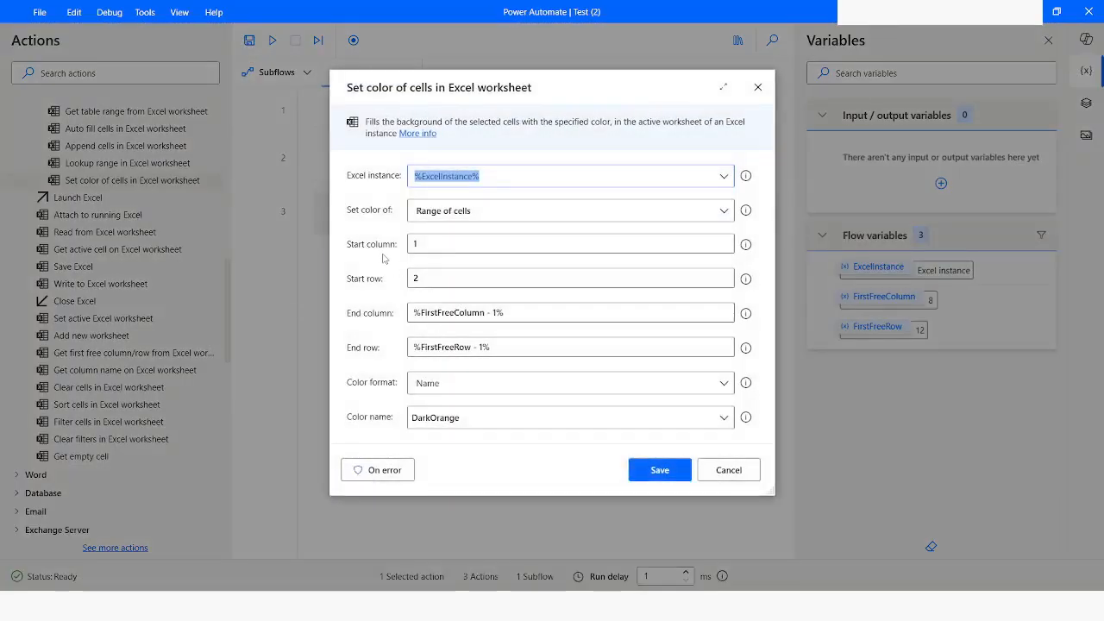
click(457, 207)
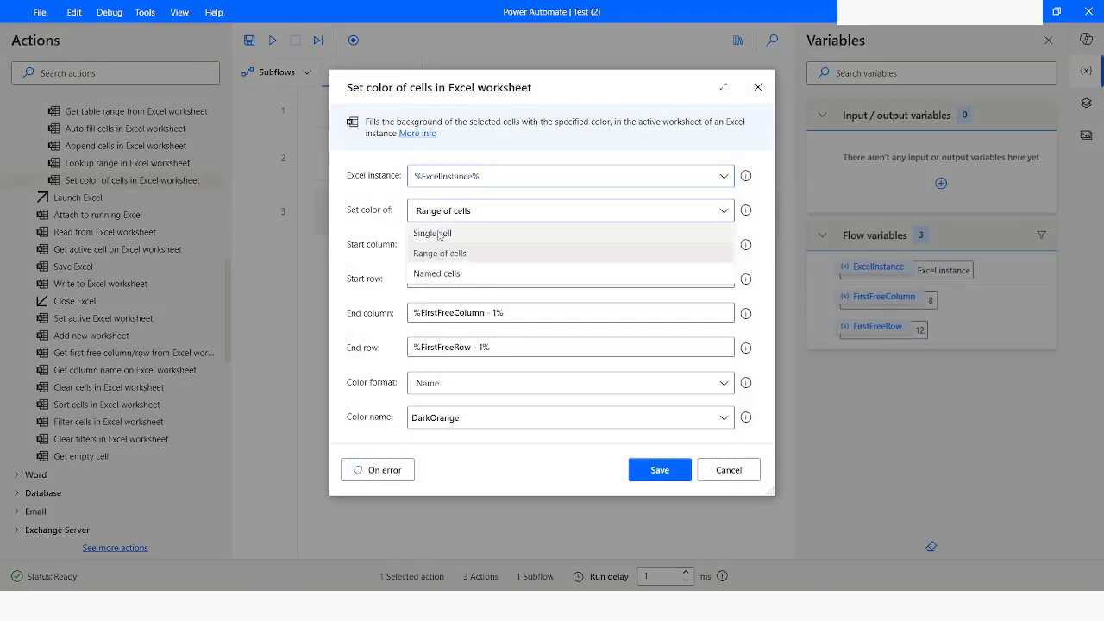
click(440, 234)
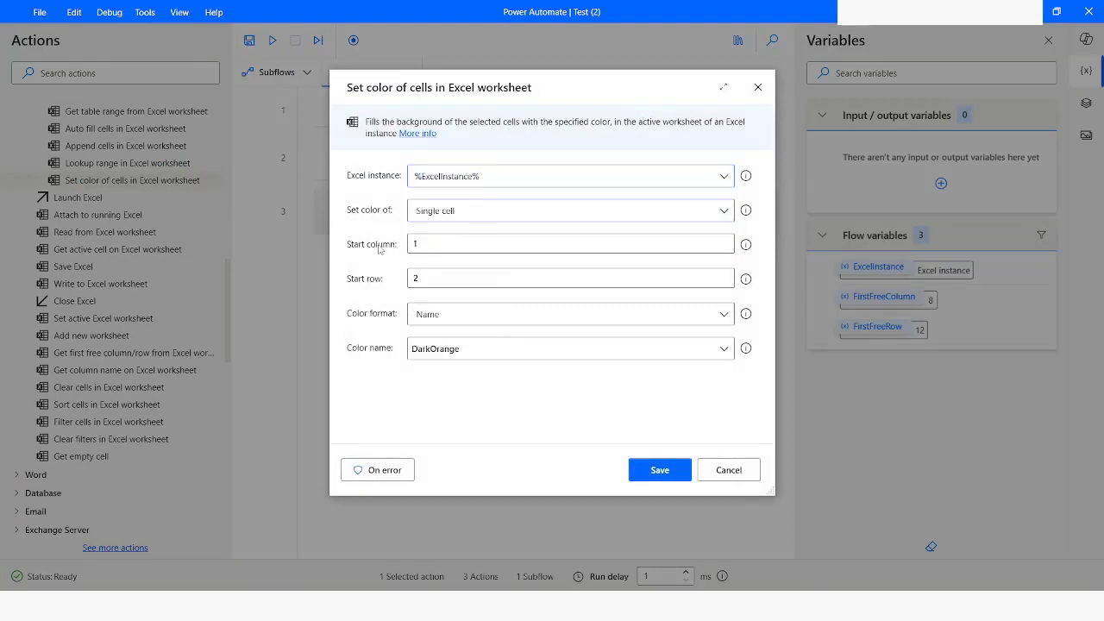
click(429, 246)
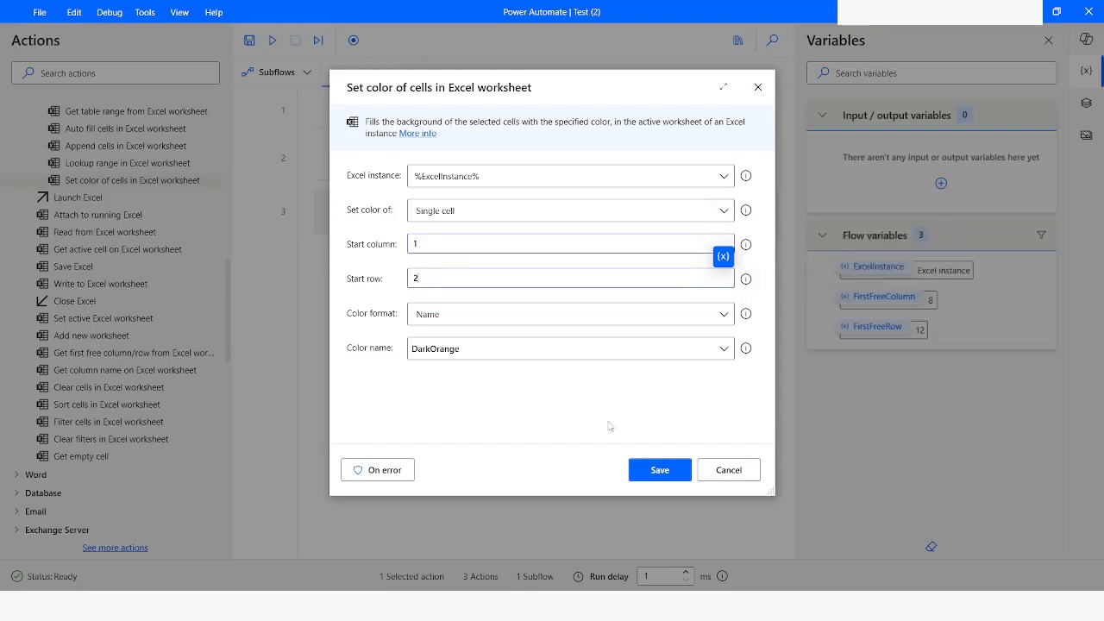
click(649, 473)
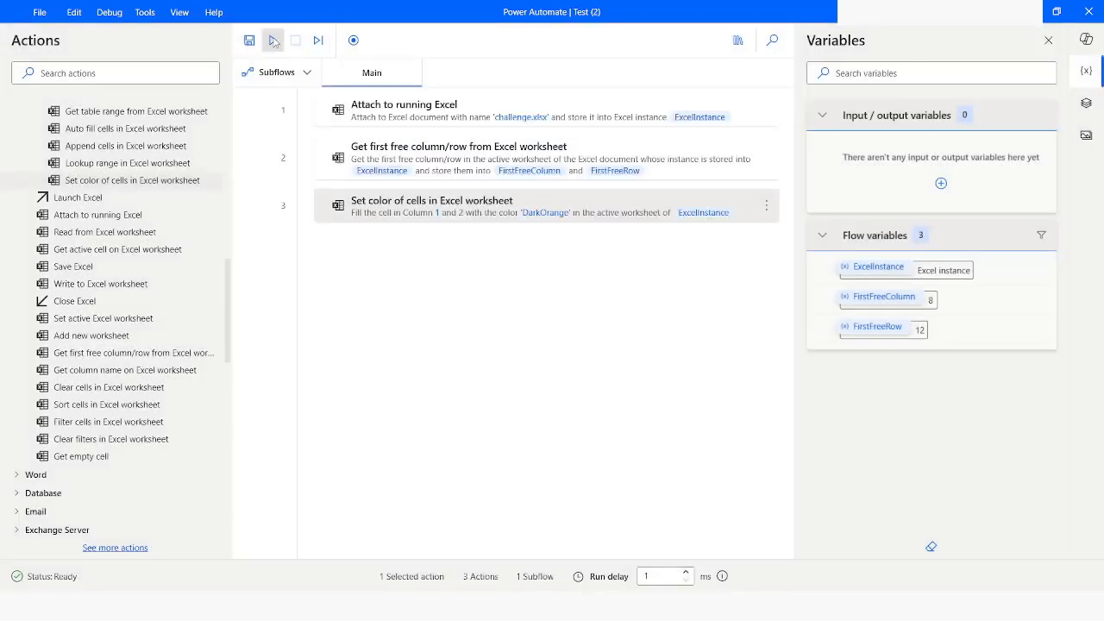
Step: Run the flow, check the fill of cell A2 in the challenge workbook in Excel and return to Power Automate
click(273, 41)
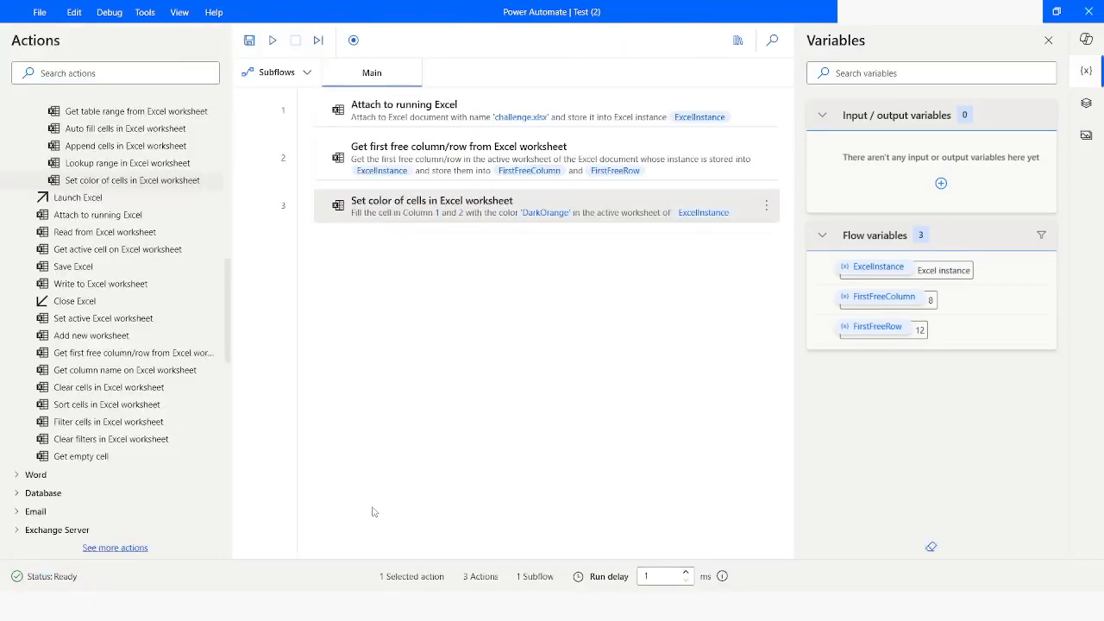
key(alt+Tab)
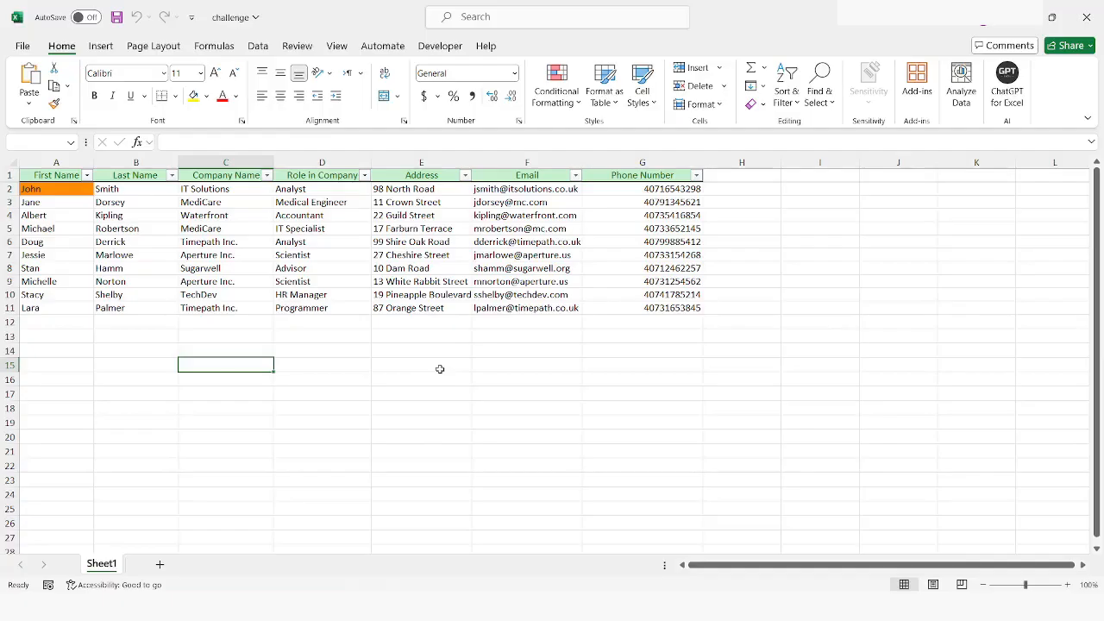
click(48, 206)
click(44, 190)
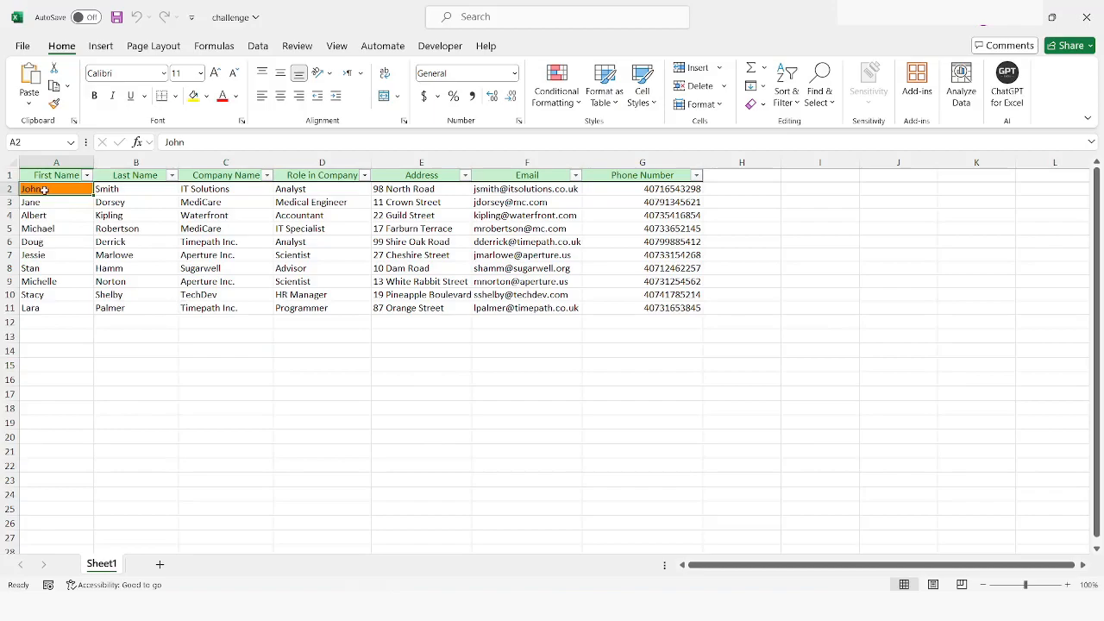
key(alt+Tab)
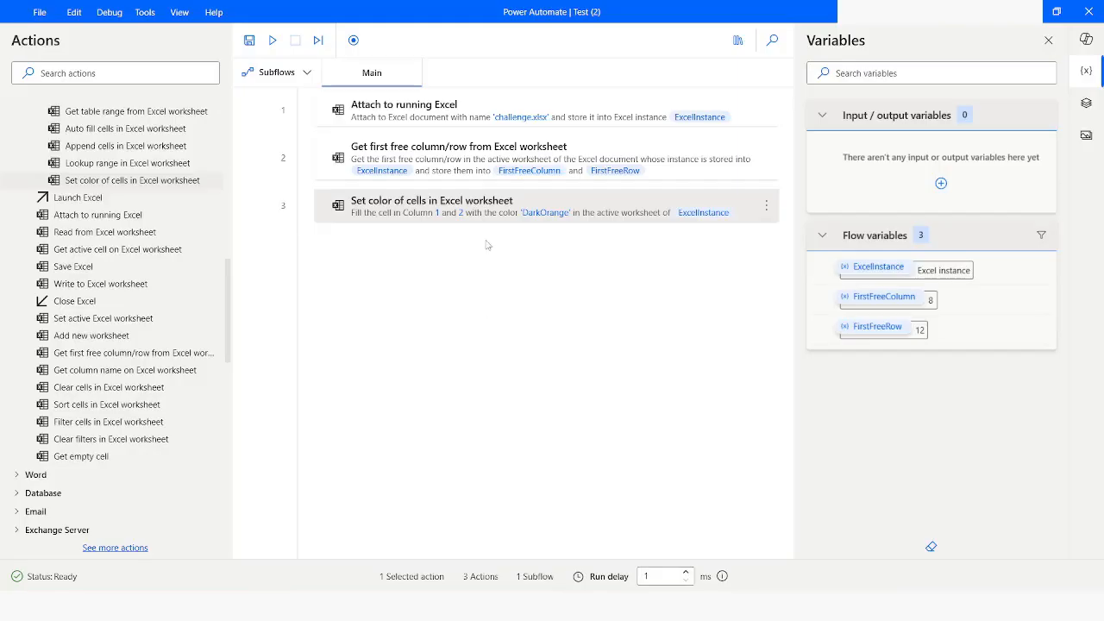
Step: Edit the Set color of cells action to color Named cells with the cells name D3, and save it
key(Return)
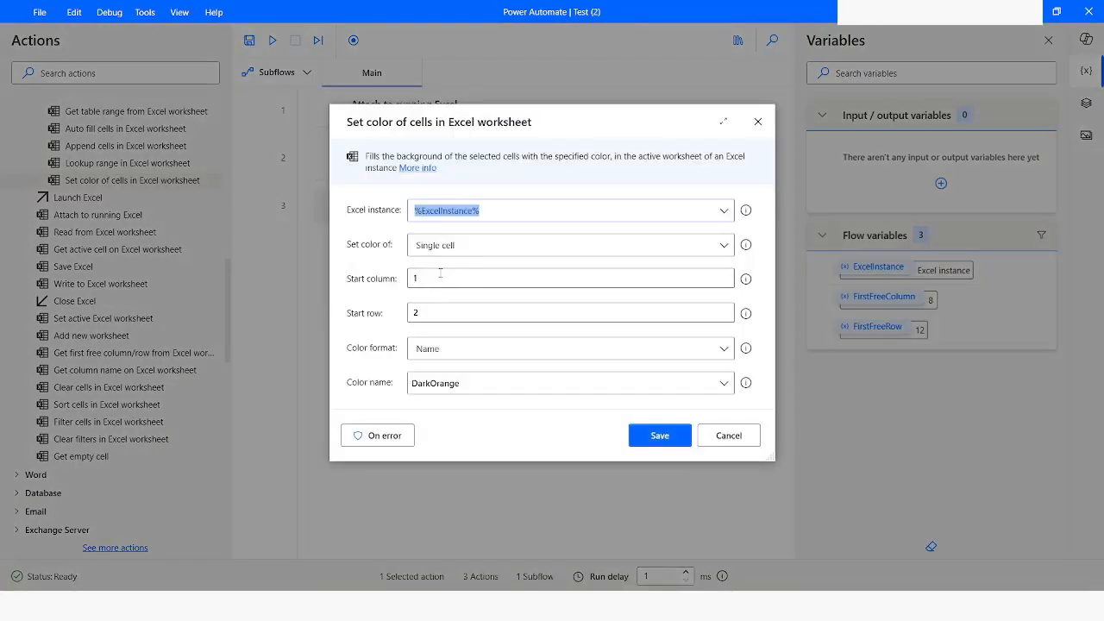
click(444, 252)
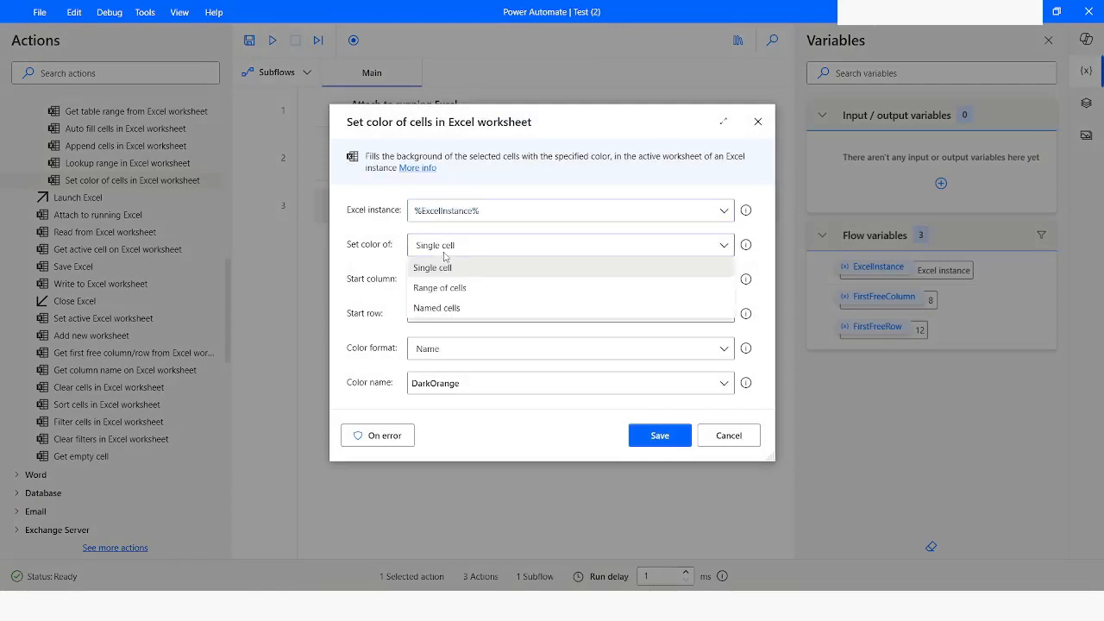
click(447, 308)
click(437, 276)
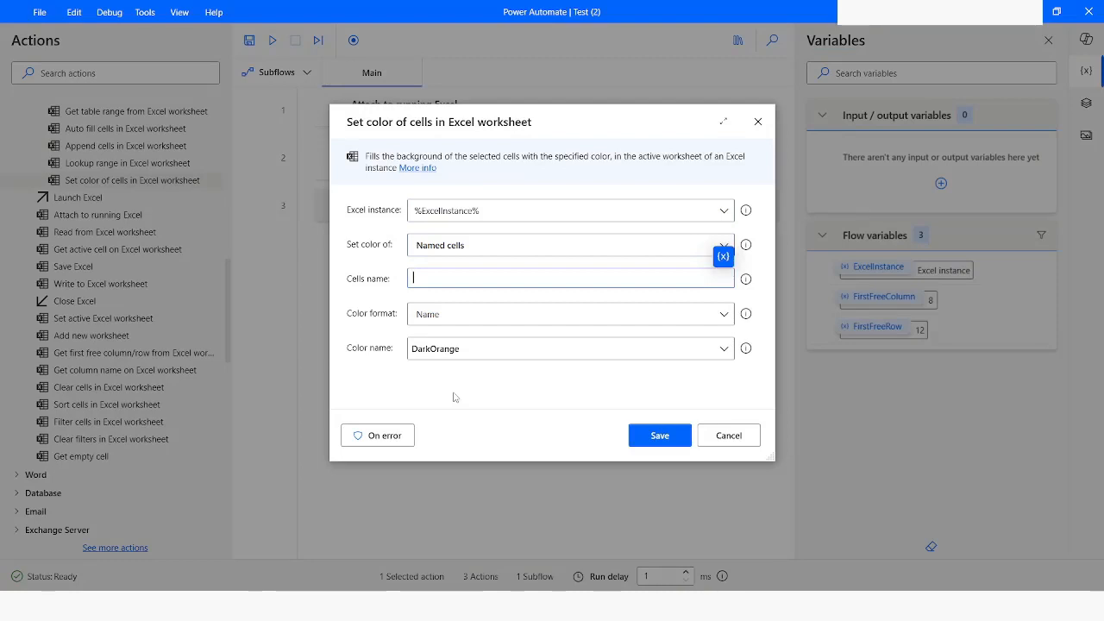
text(D3)
click(666, 440)
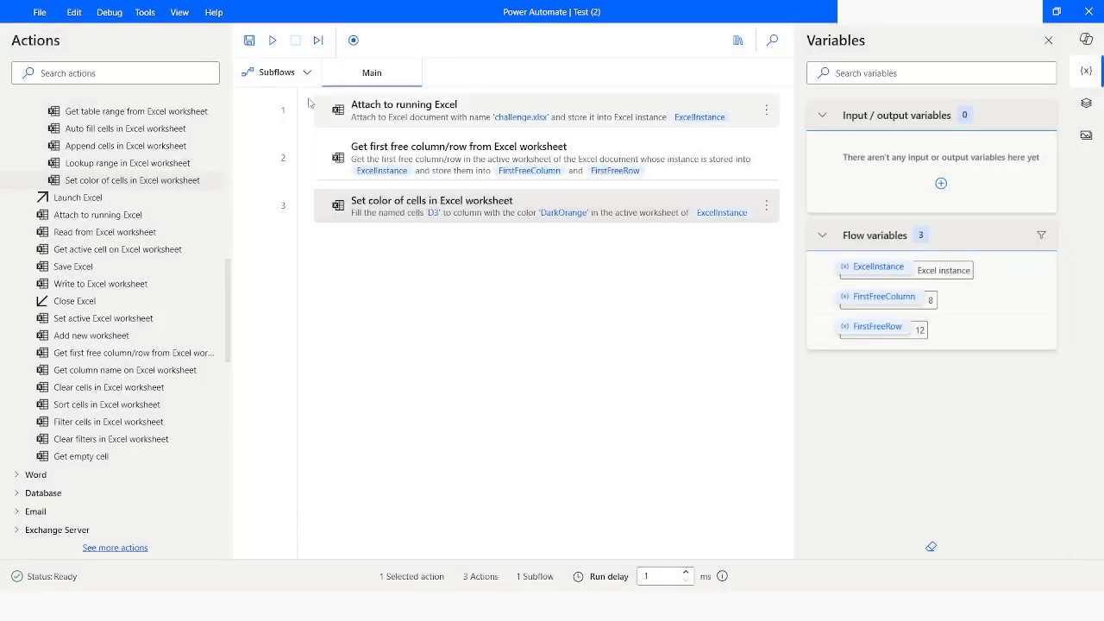
Step: Run the flow, check the fill of cell D3 in the challenge workbook in Excel and return to Power Automate
click(273, 39)
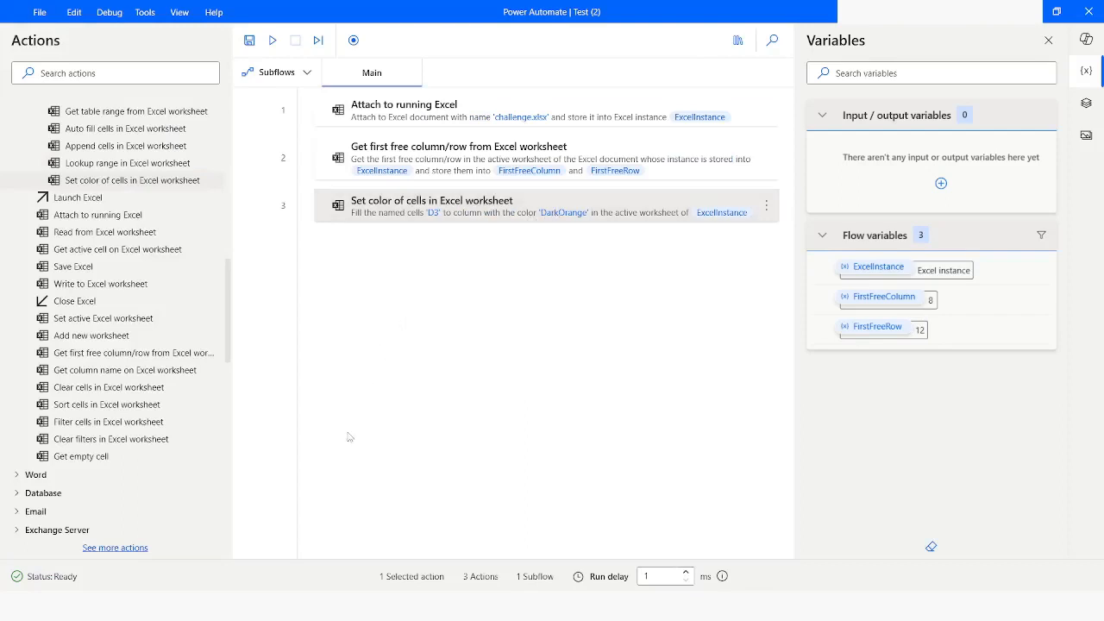
key(alt+Tab)
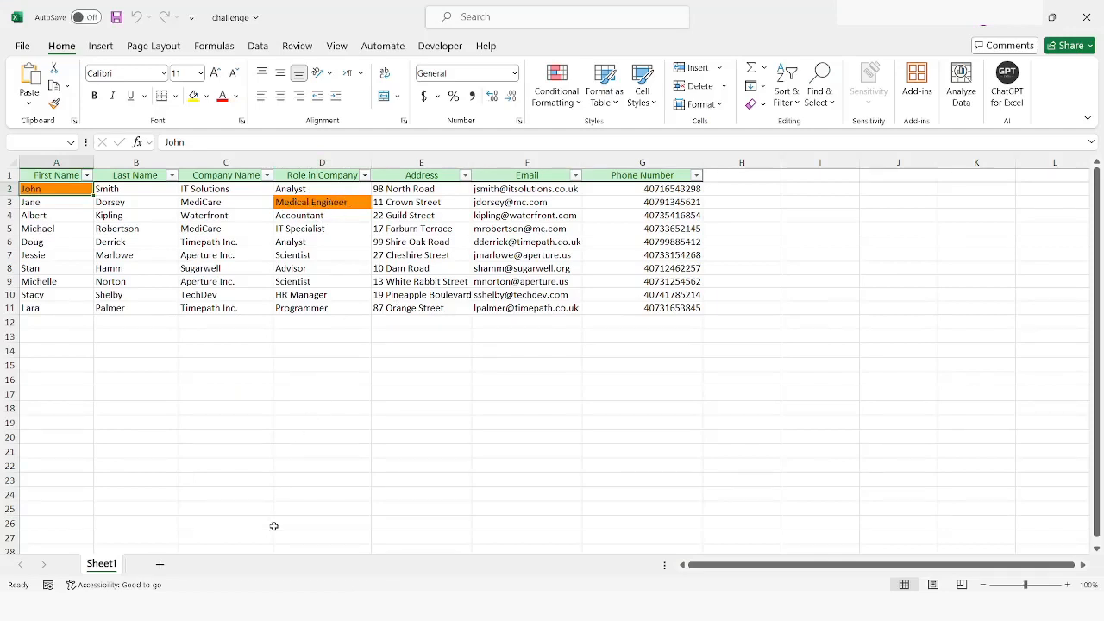
key(alt+Tab)
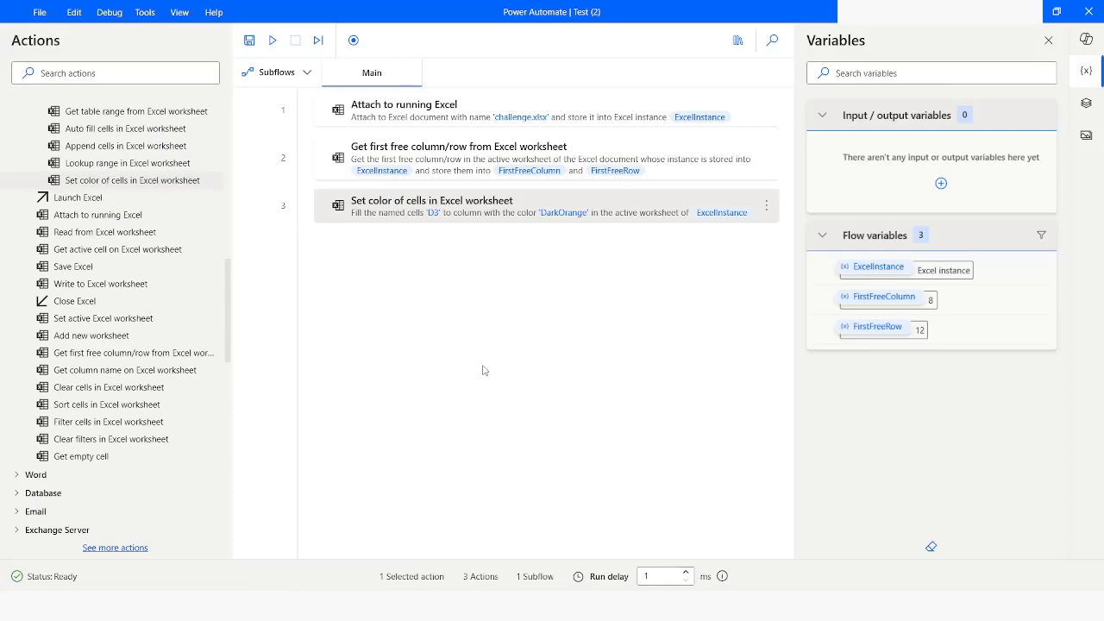